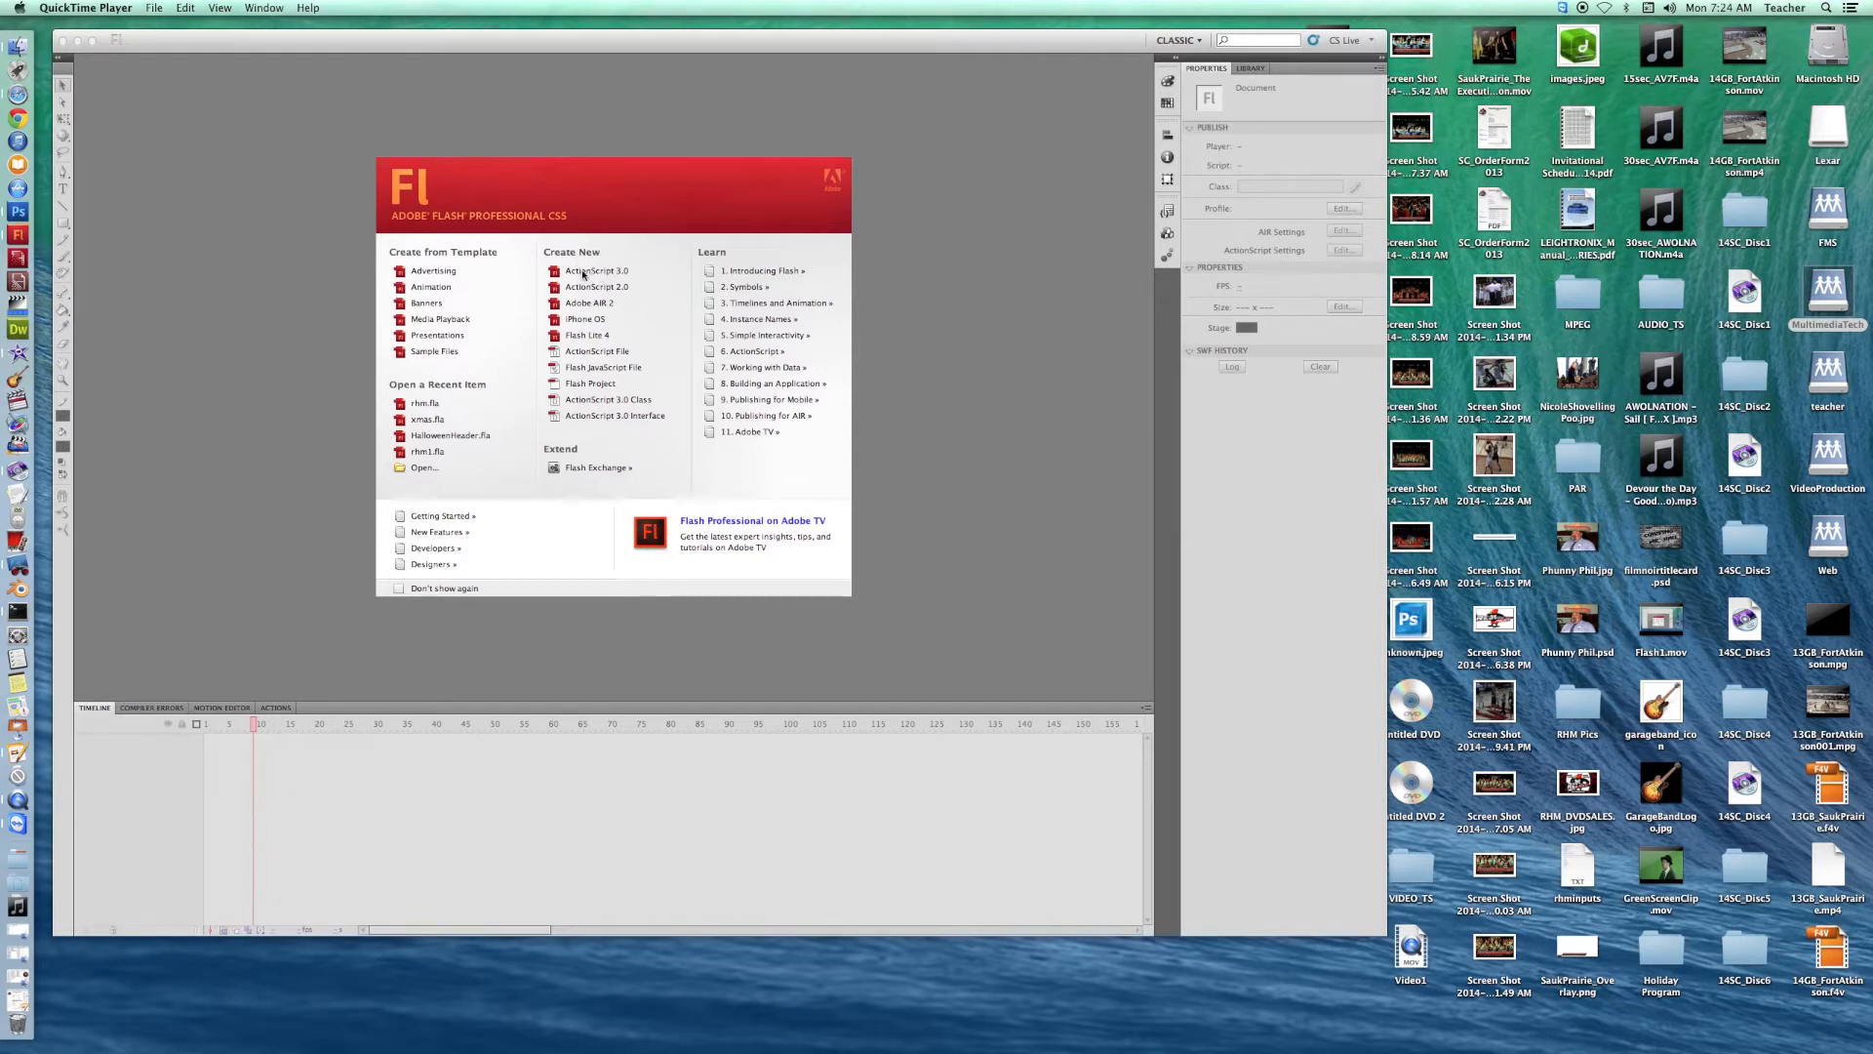
Create a new ActionScript 3.0 document and set the Pencil tool's stroke width to 3.
click(582, 274)
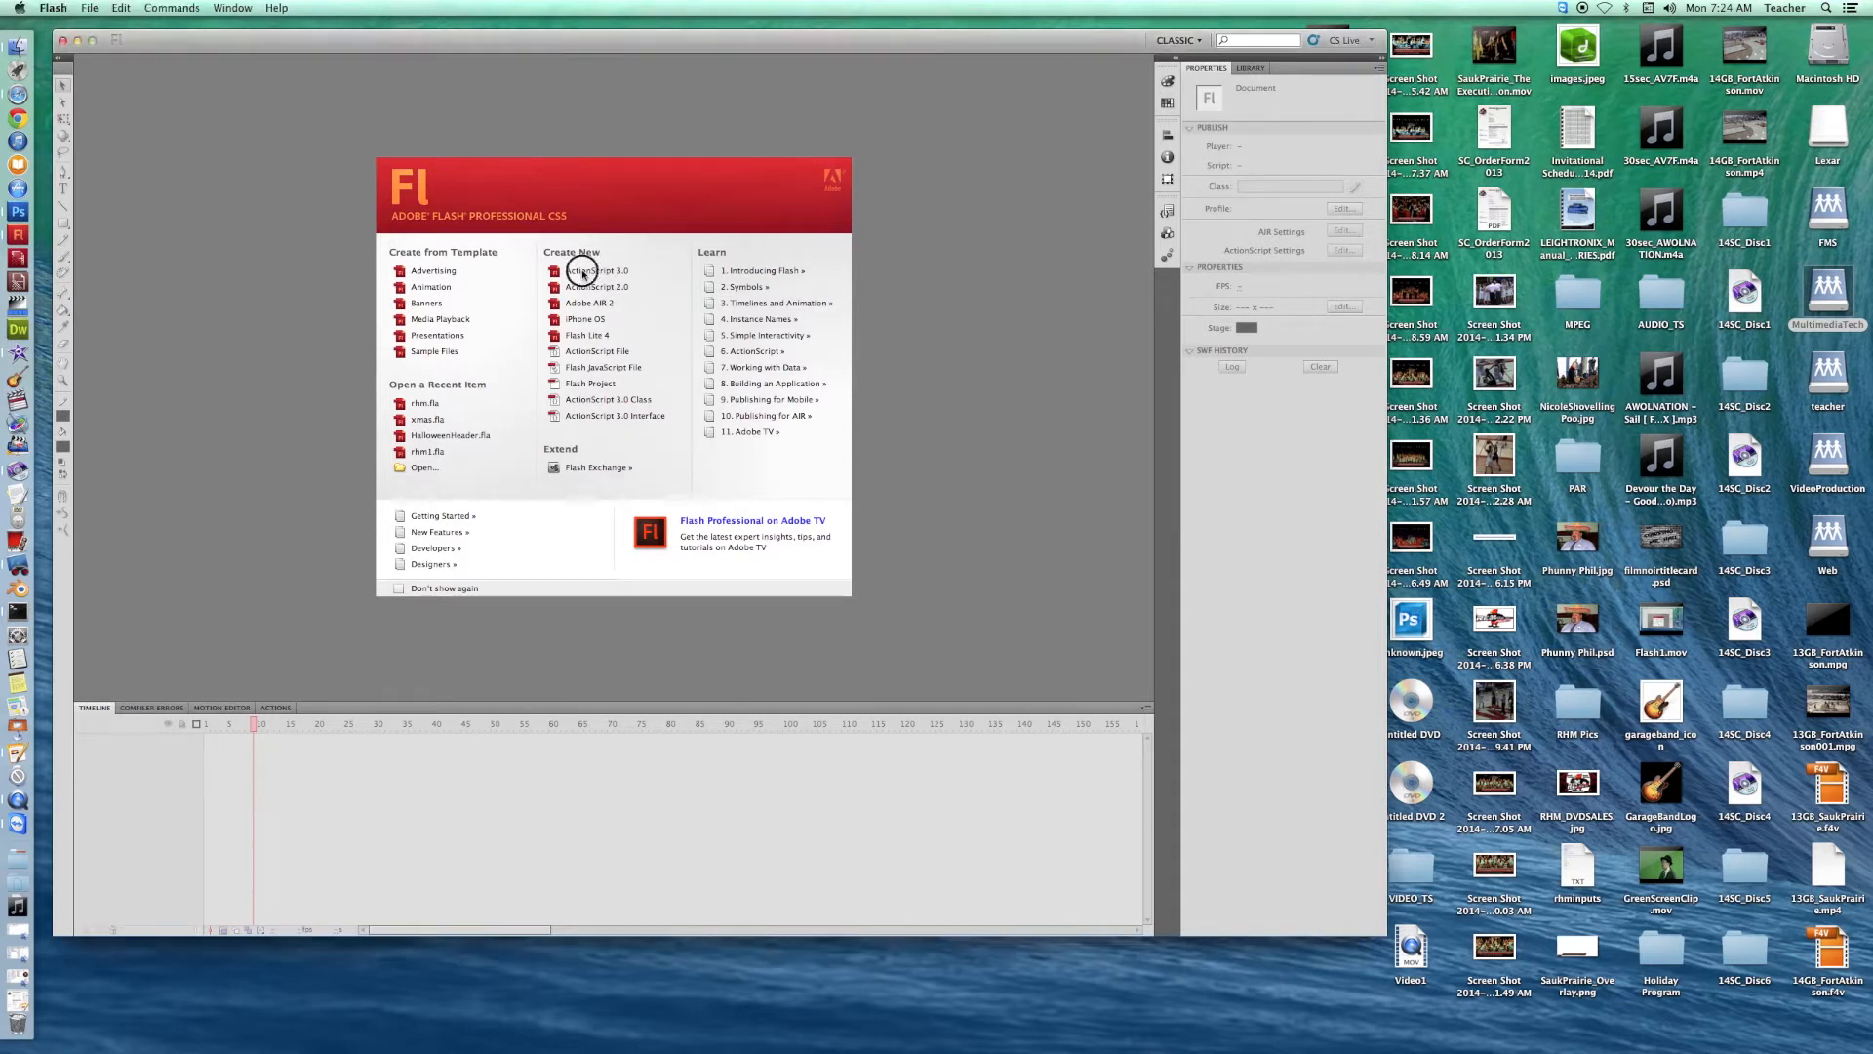
click(582, 274)
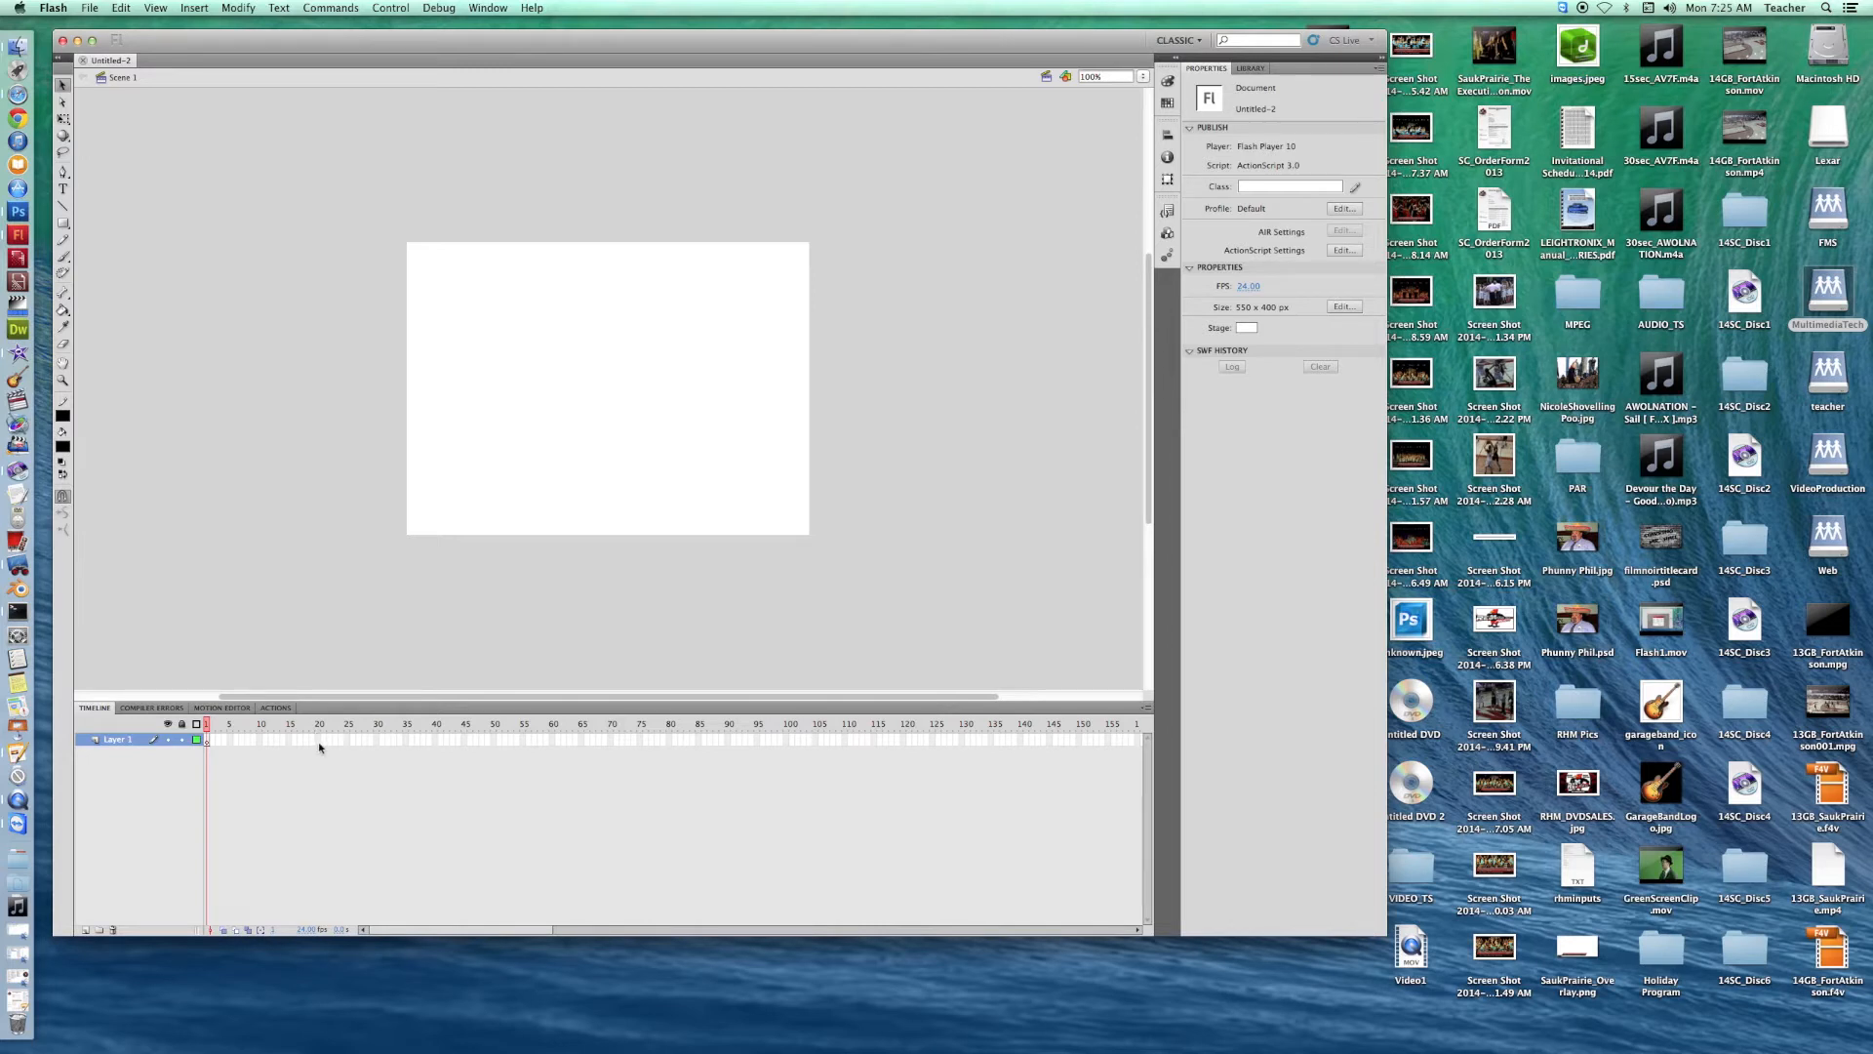
click(62, 240)
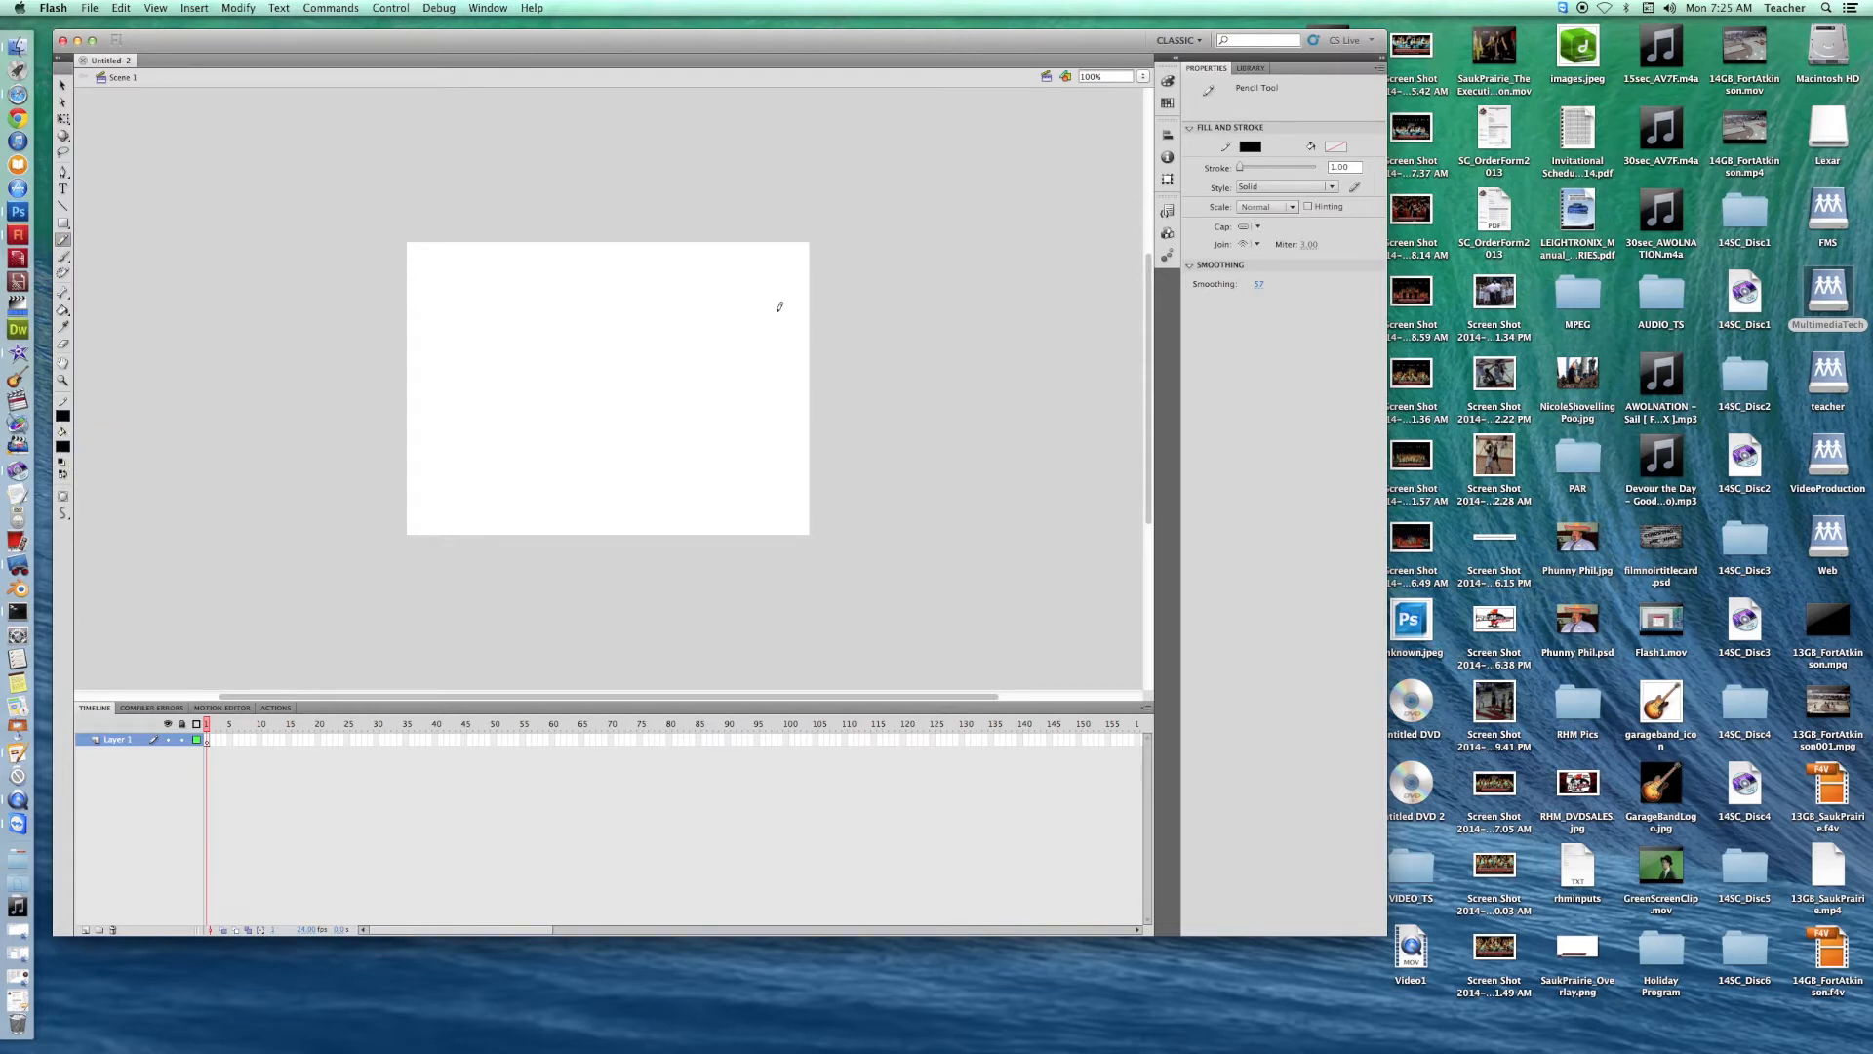
click(1357, 167)
text(3)
key(Return)
Sketch a stick figure on the stage in frame 1 with a round head, body, two legs and two raised arms.
mouse_move(606, 321)
mouse_down()
mouse_move(556, 318)
mouse_move(535, 368)
mouse_move(598, 389)
mouse_move(618, 343)
mouse_move(590, 319)
mouse_up()
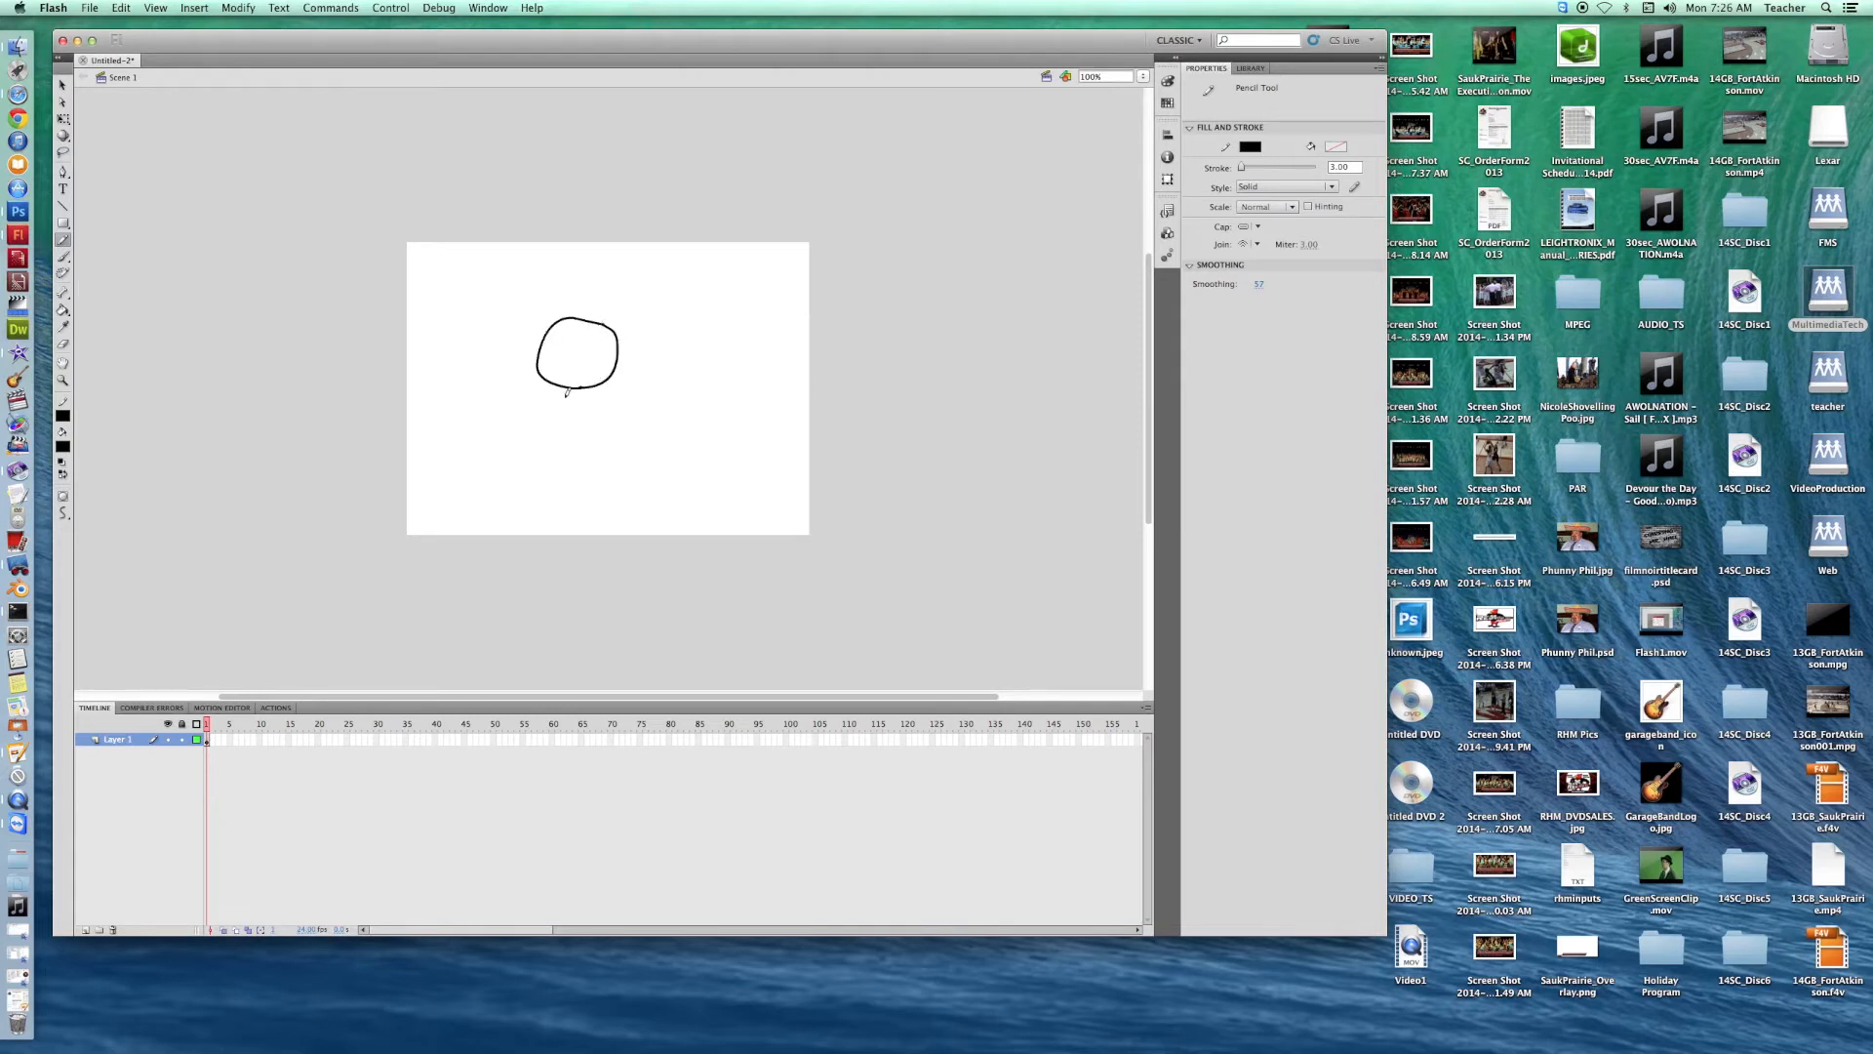
mouse_move(575, 388)
mouse_down()
mouse_move(571, 470)
mouse_move(541, 518)
mouse_move(583, 485)
mouse_move(607, 520)
mouse_up()
mouse_move(576, 426)
mouse_down()
mouse_move(621, 405)
mouse_move(515, 402)
mouse_up()
Insert a keyframe at frame 2 of Layer 1 and turn on onion skinning.
click(212, 741)
key(F6)
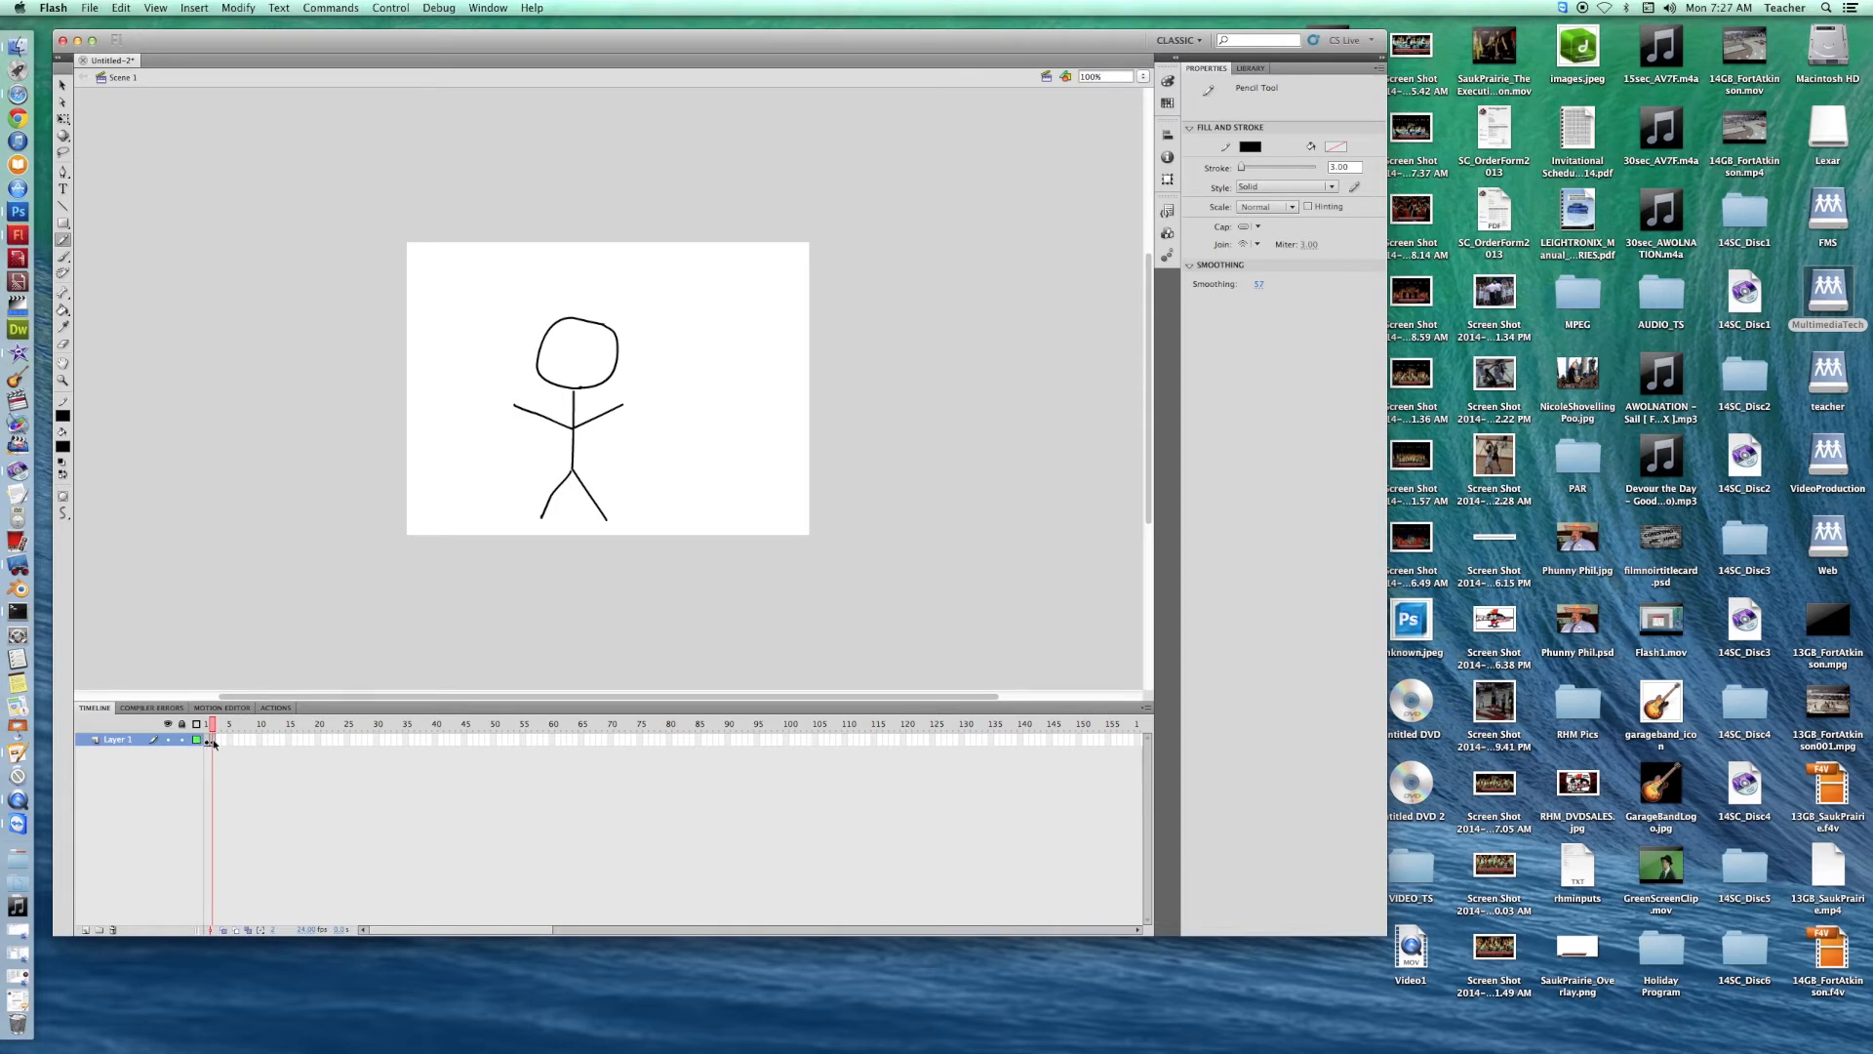
click(223, 932)
In frame 2, erase the arm on the figure's right side and redraw it angled slightly higher.
click(62, 344)
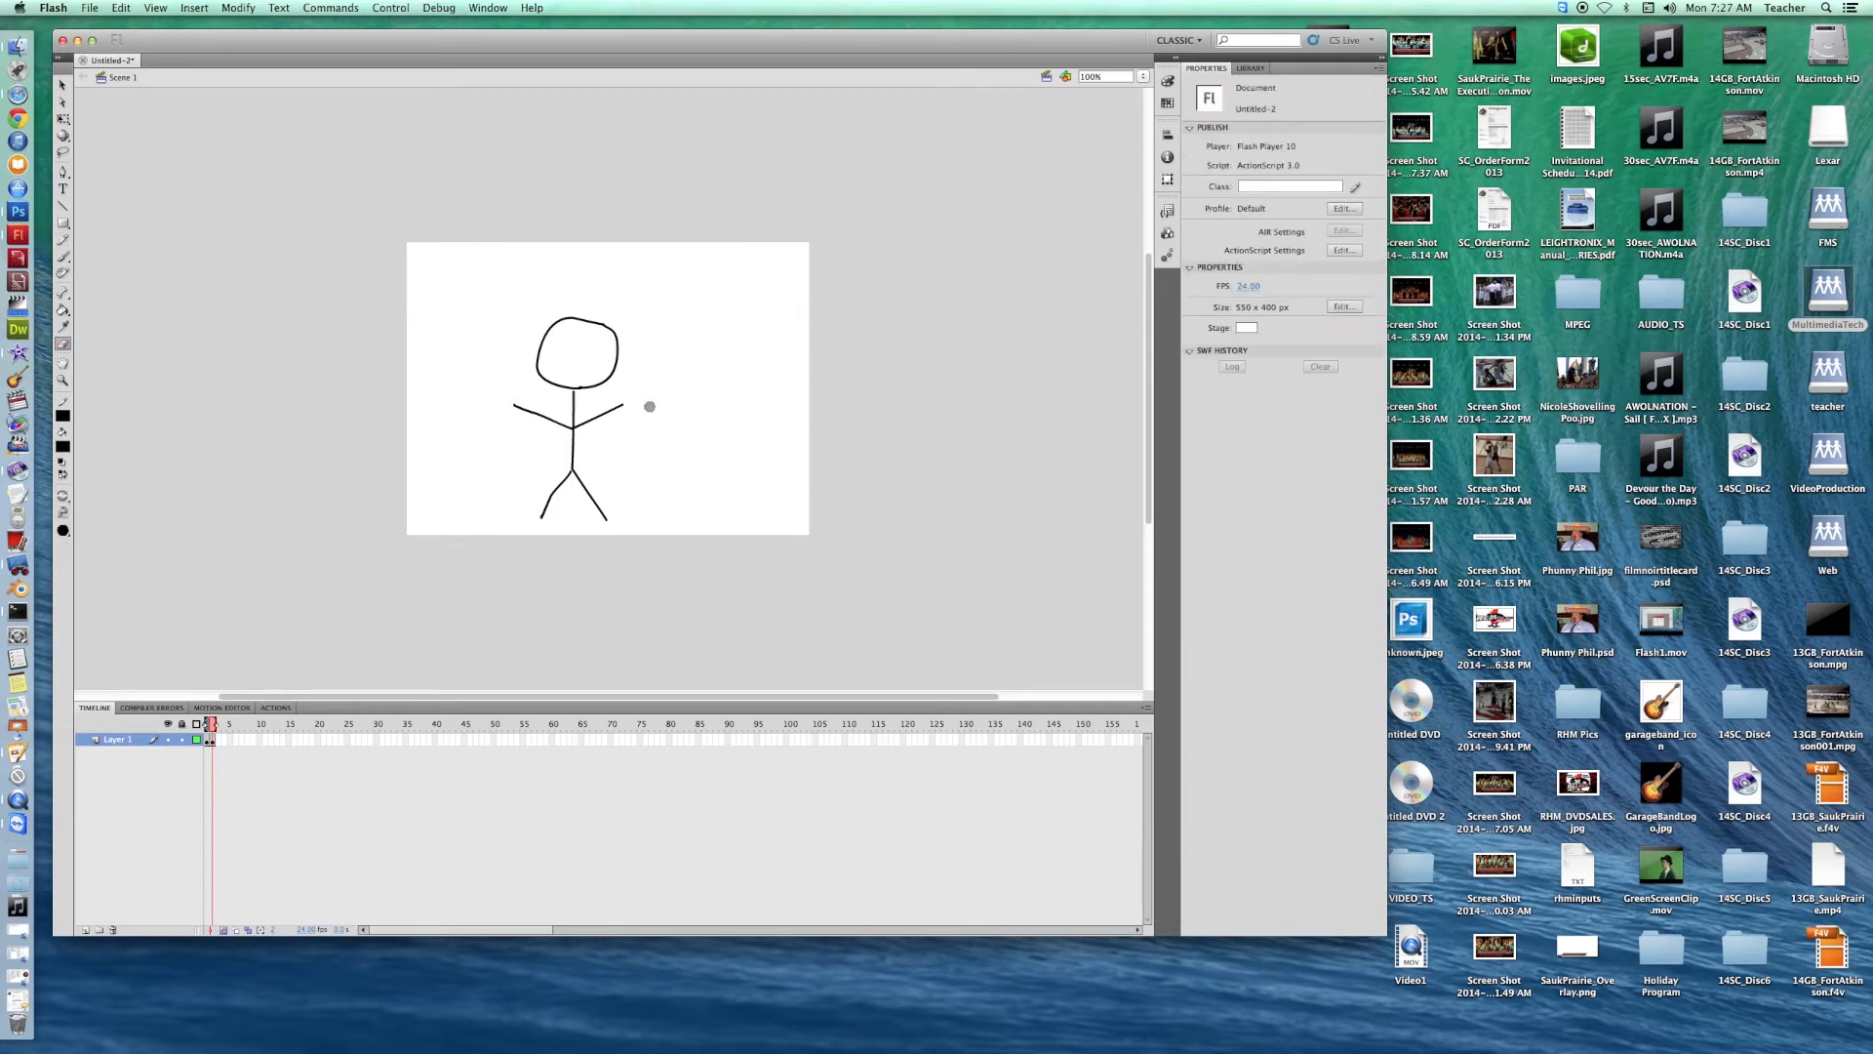
drag(618, 405, 582, 428)
click(64, 240)
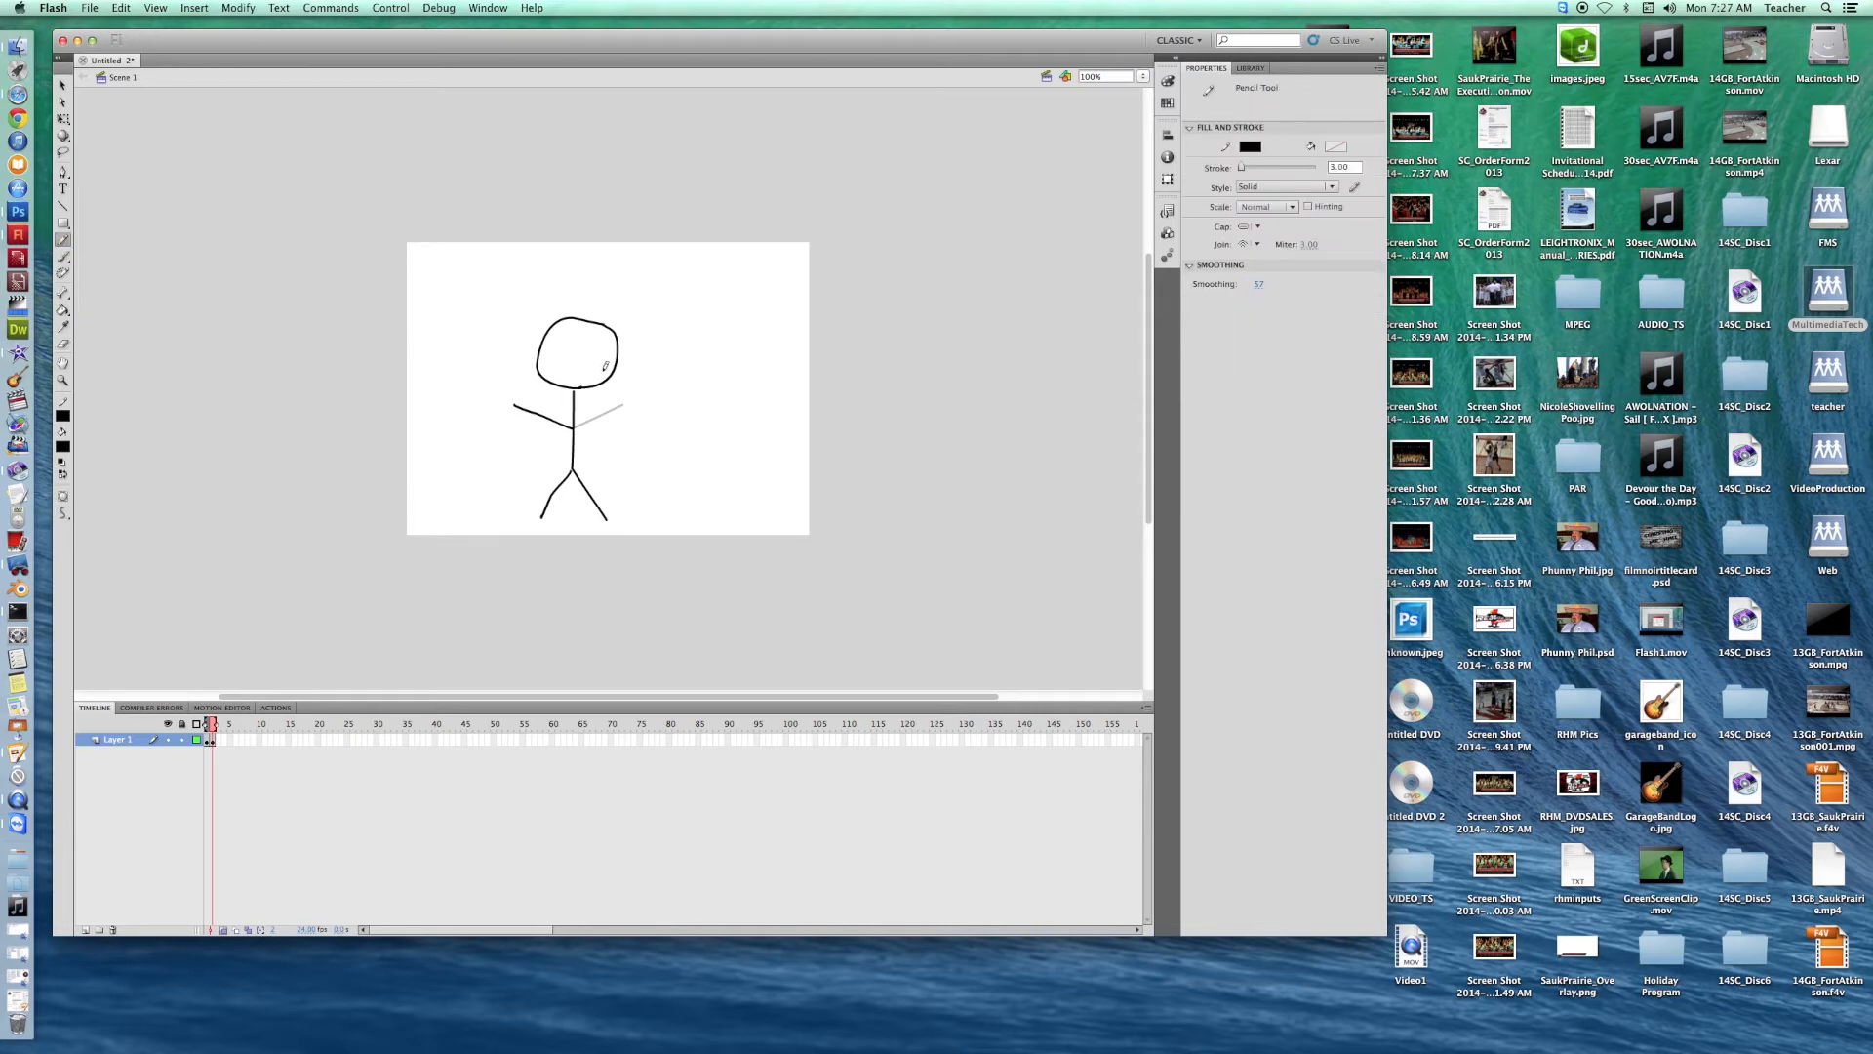
drag(576, 421, 624, 395)
Add keyframes at frames 3 and 4, and replace the right-side arm in frame 4 with one raised a little higher.
key(F6)
key(F6)
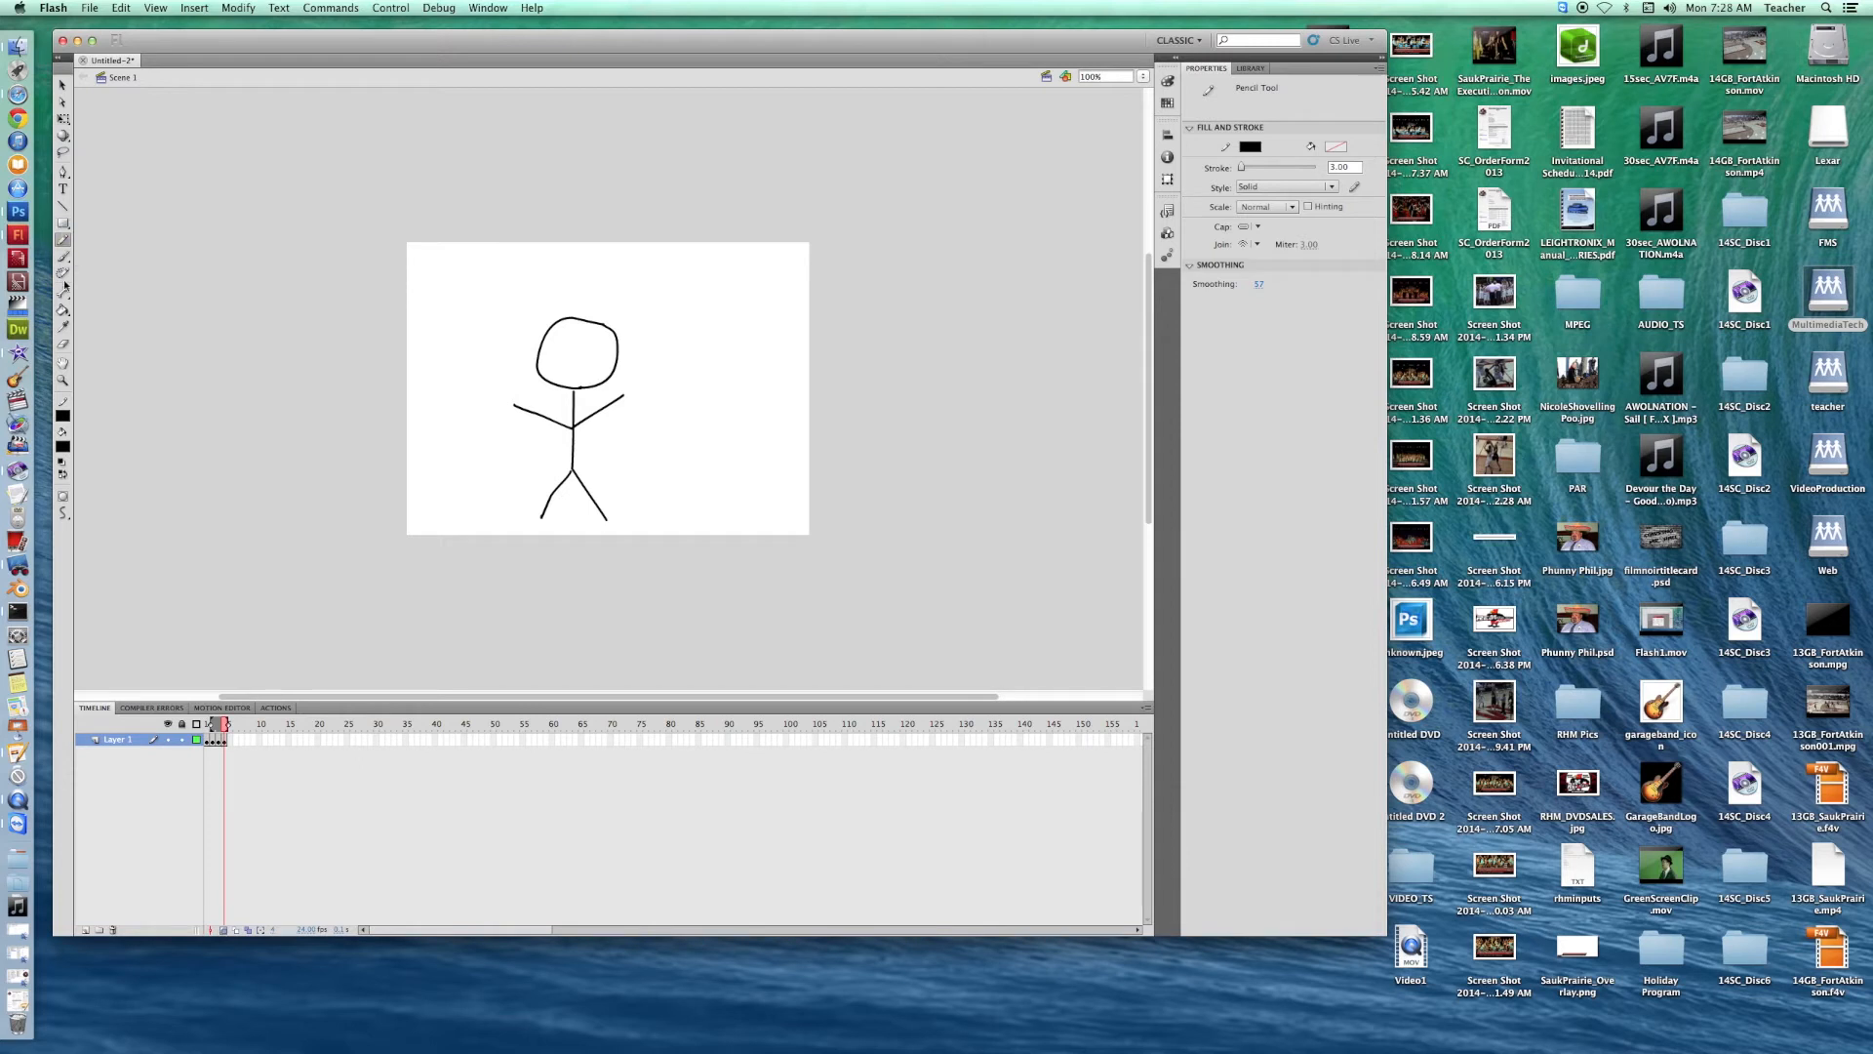
click(64, 343)
mouse_move(626, 395)
mouse_down()
mouse_move(577, 418)
mouse_move(665, 423)
mouse_up()
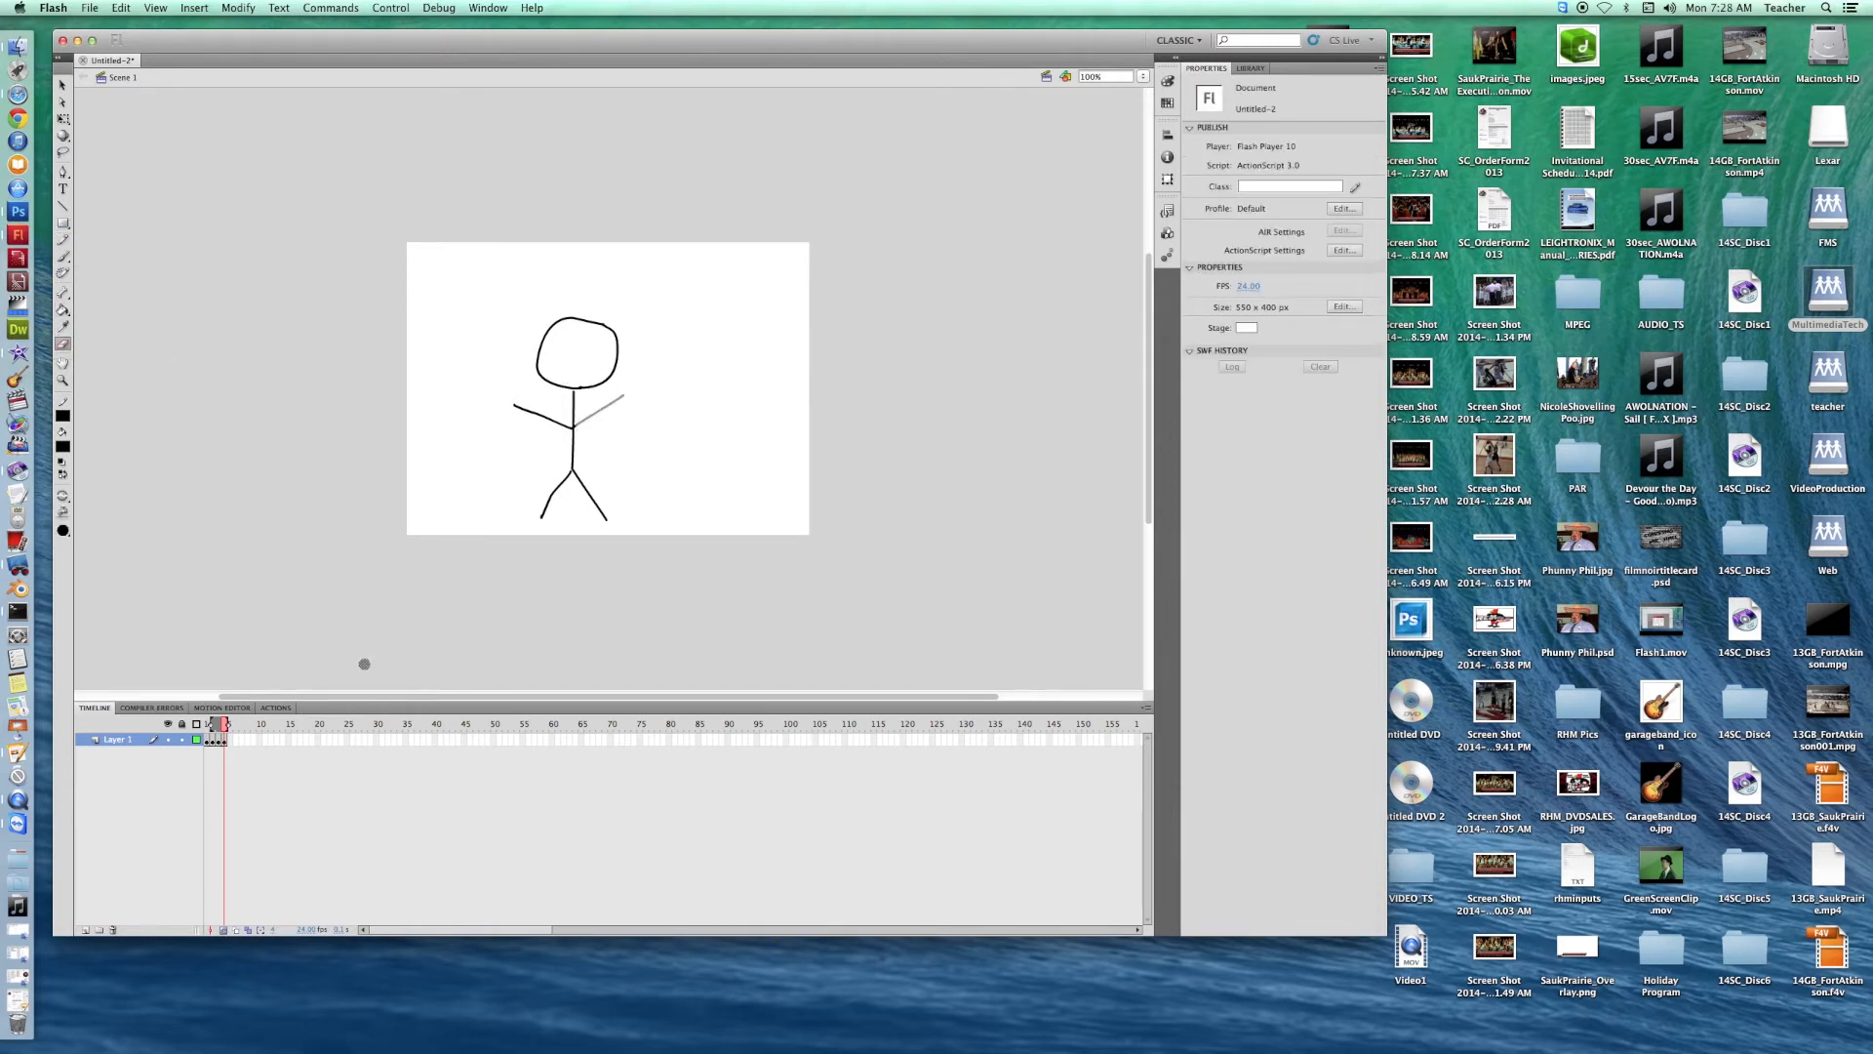
click(64, 240)
drag(576, 421, 624, 381)
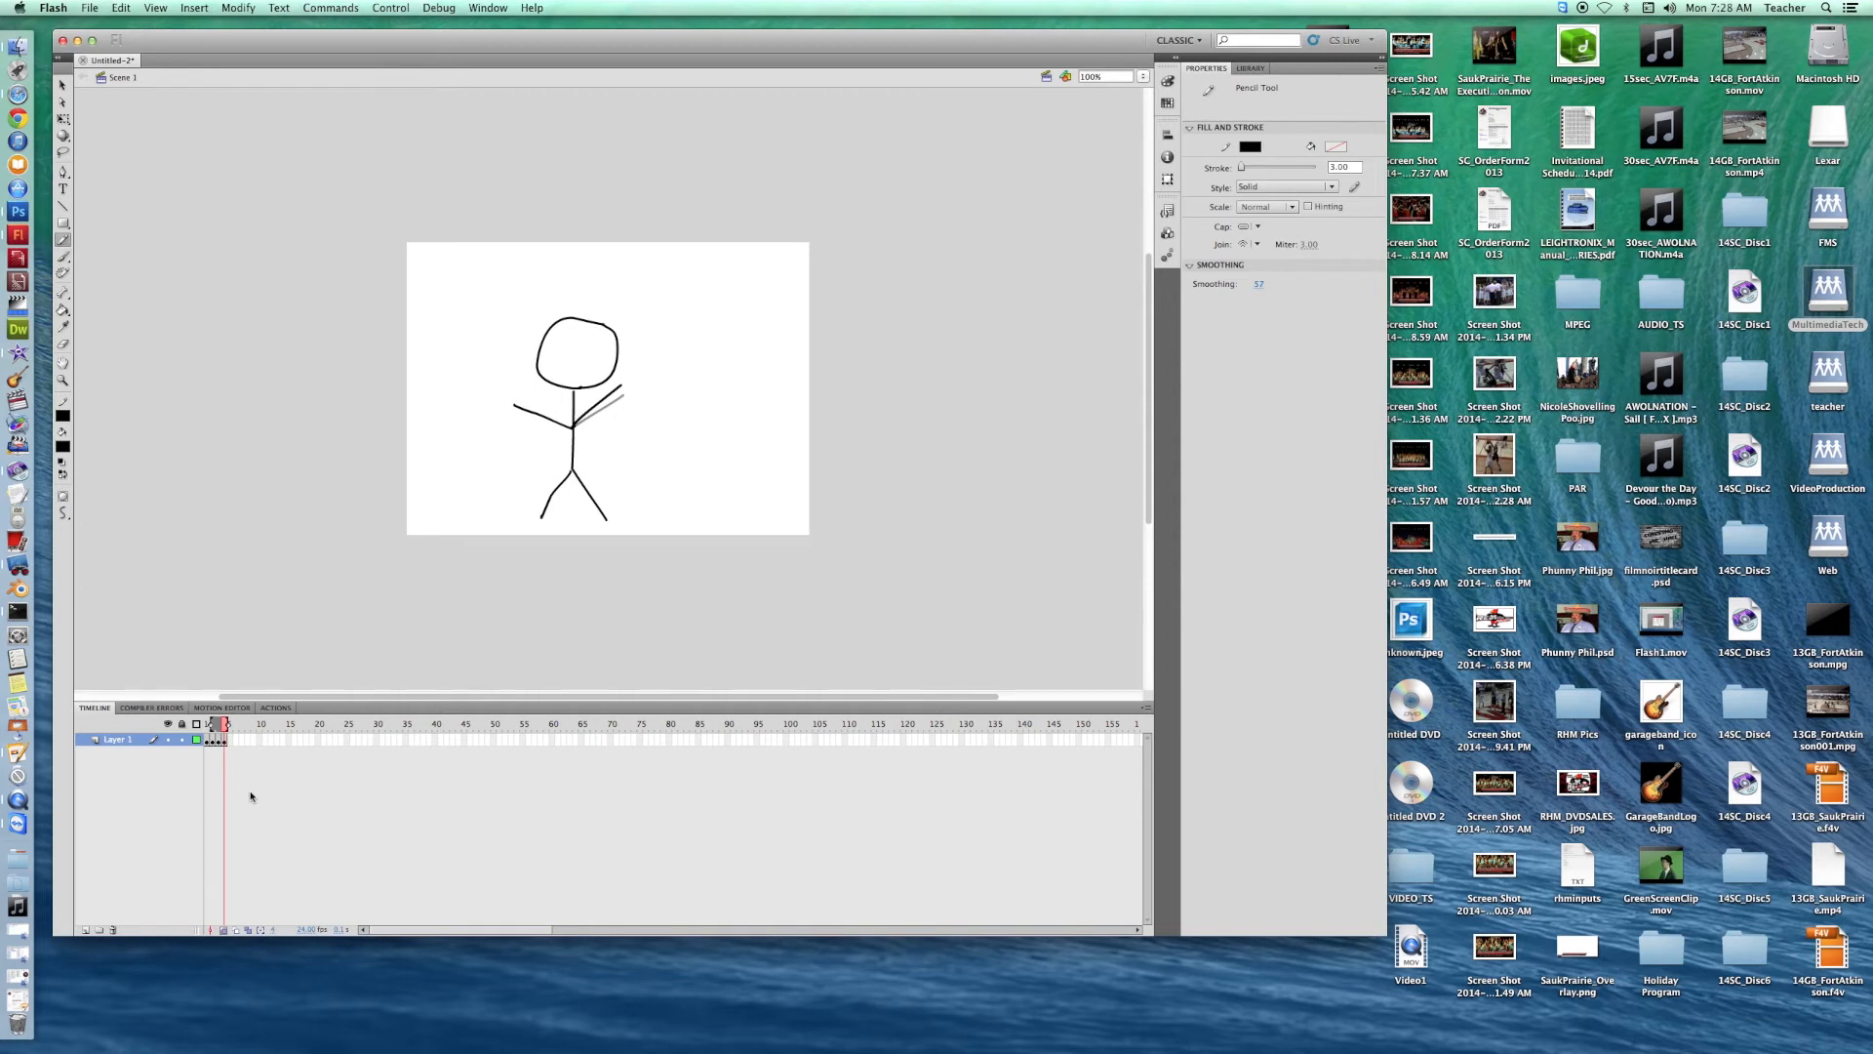
Add keyframes at frames 5 and 6, and replace the right-side arm in frame 6 with one angled slightly lower.
key(F6)
key(F6)
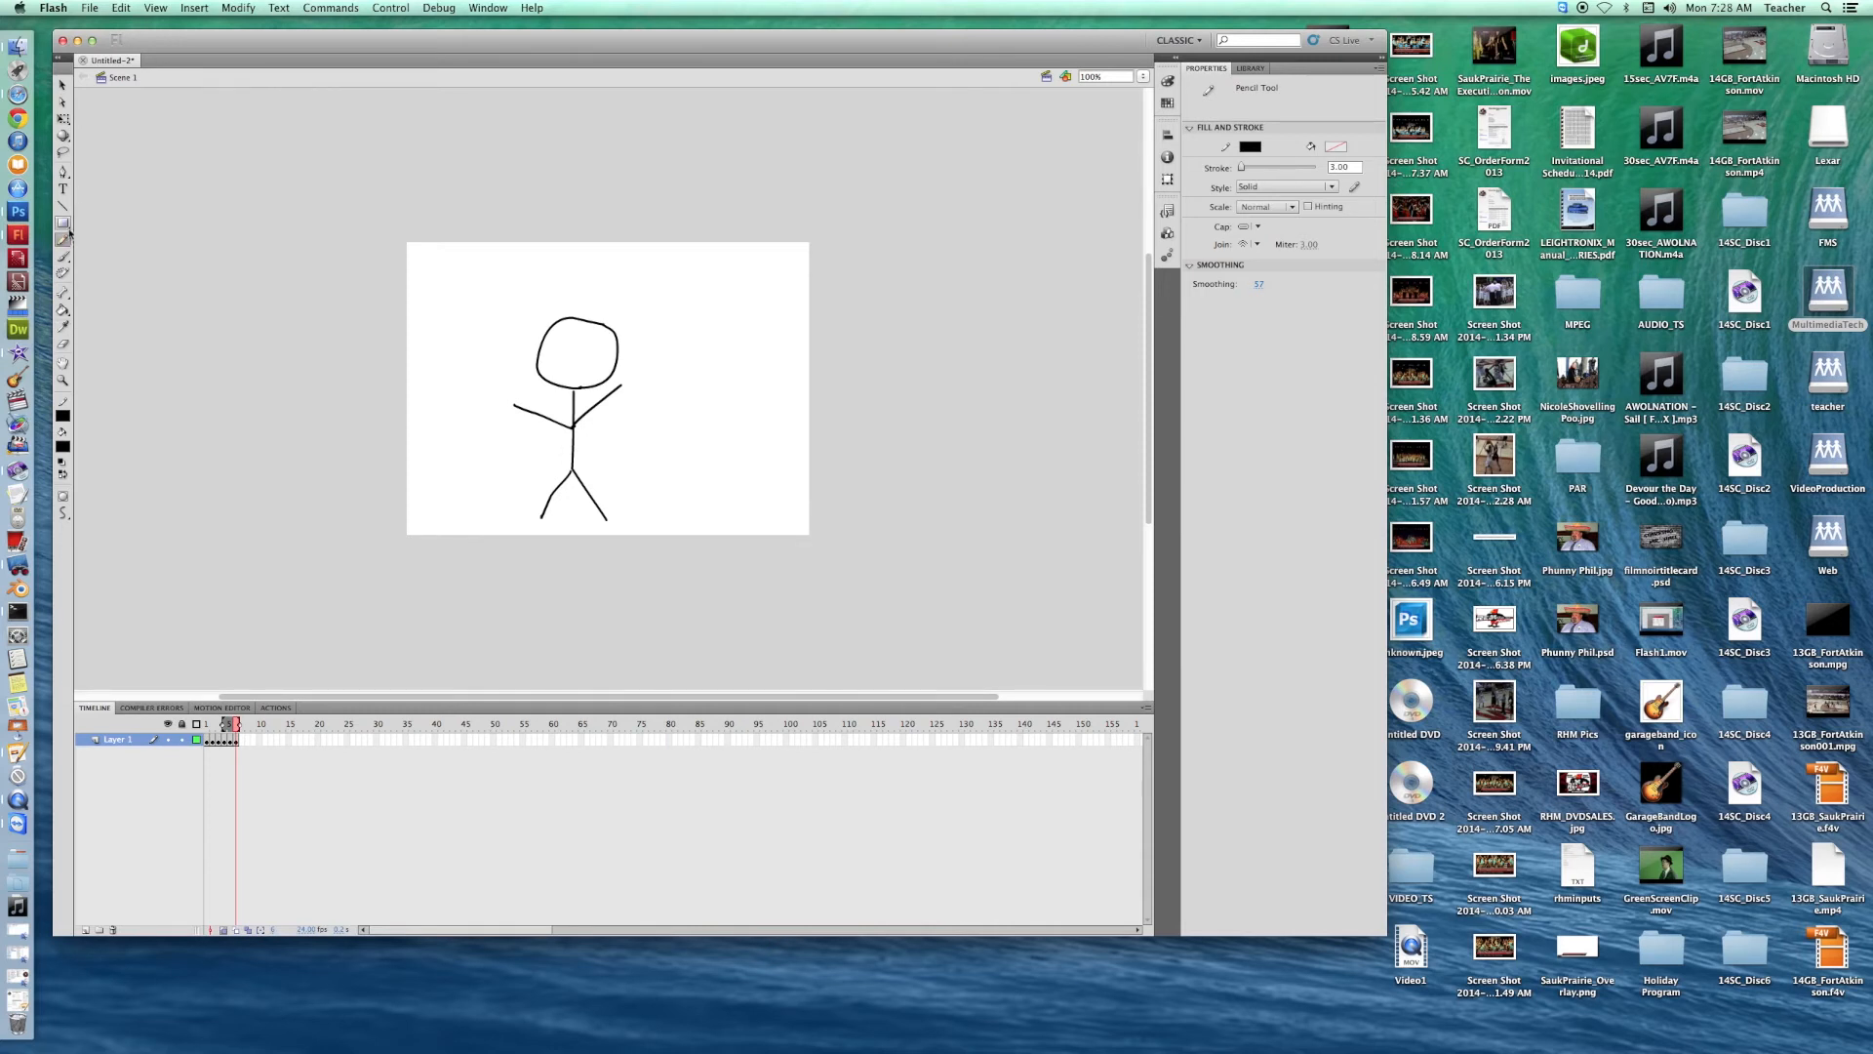
click(63, 343)
drag(622, 386, 580, 422)
key(ctrl+z)
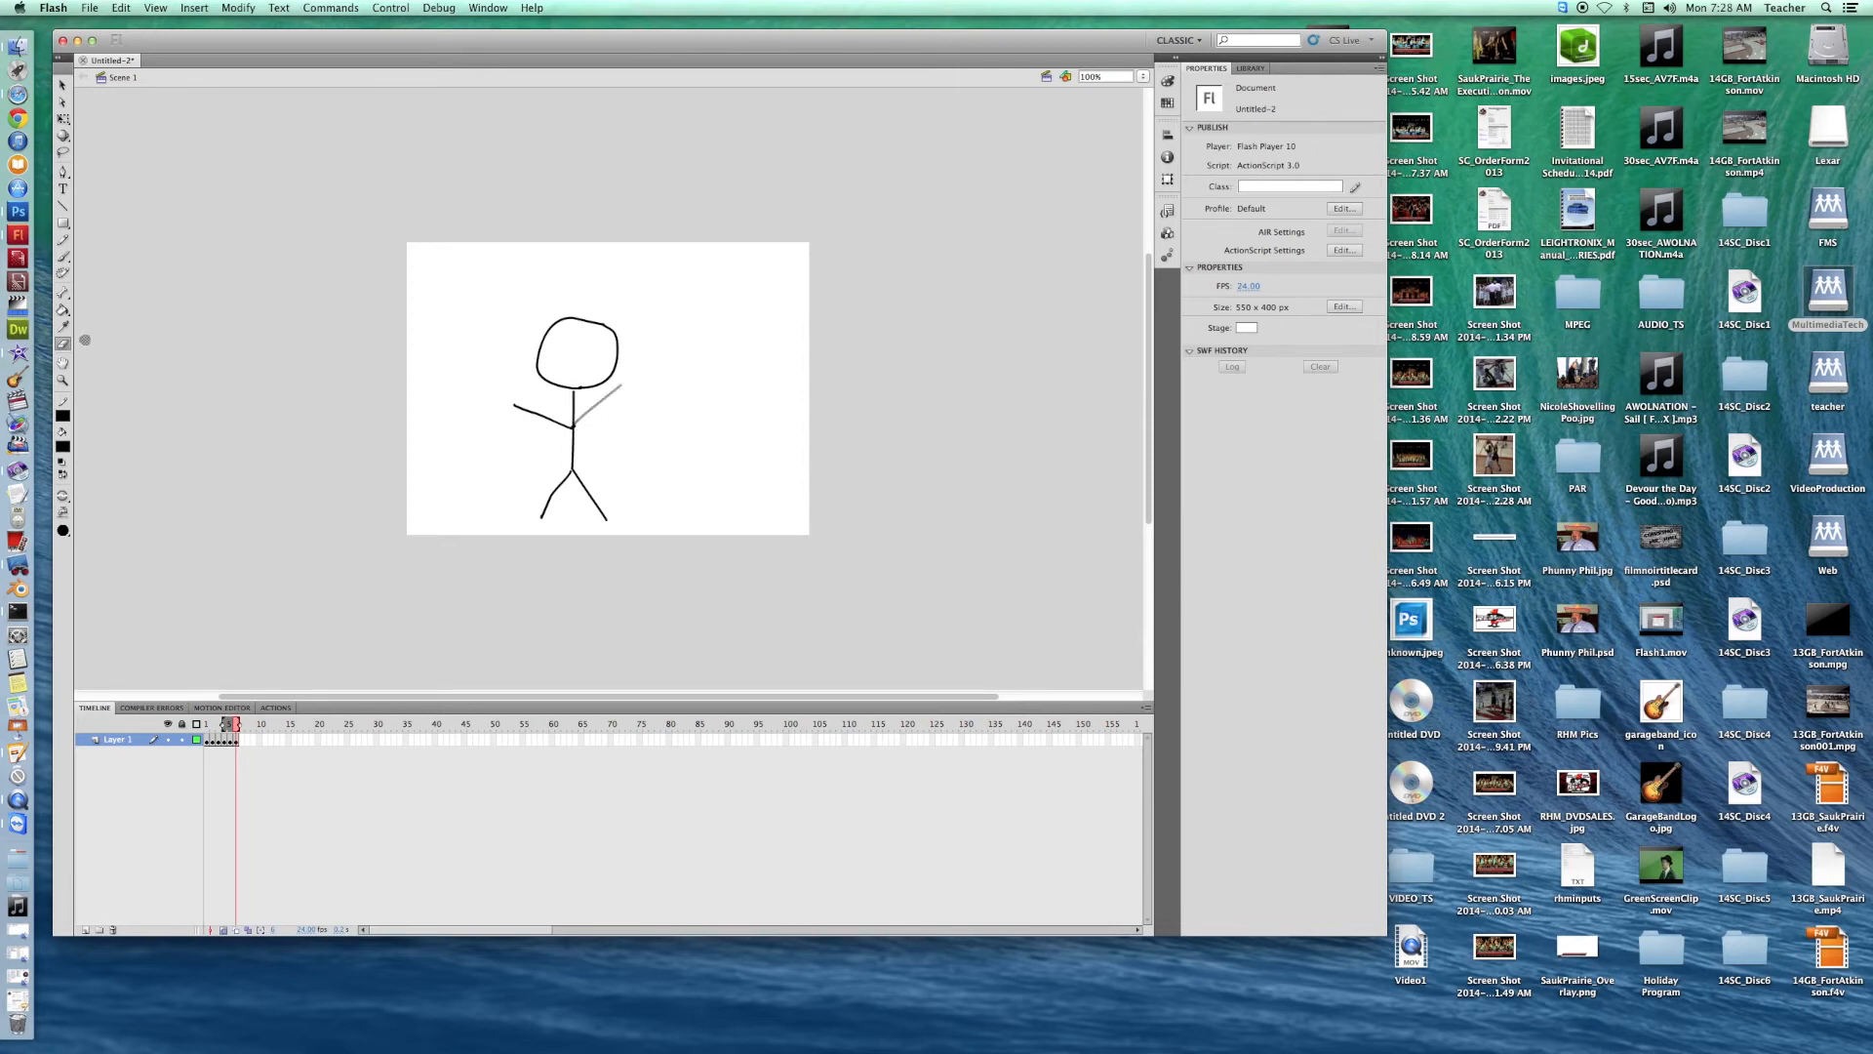
click(63, 240)
drag(573, 427, 632, 392)
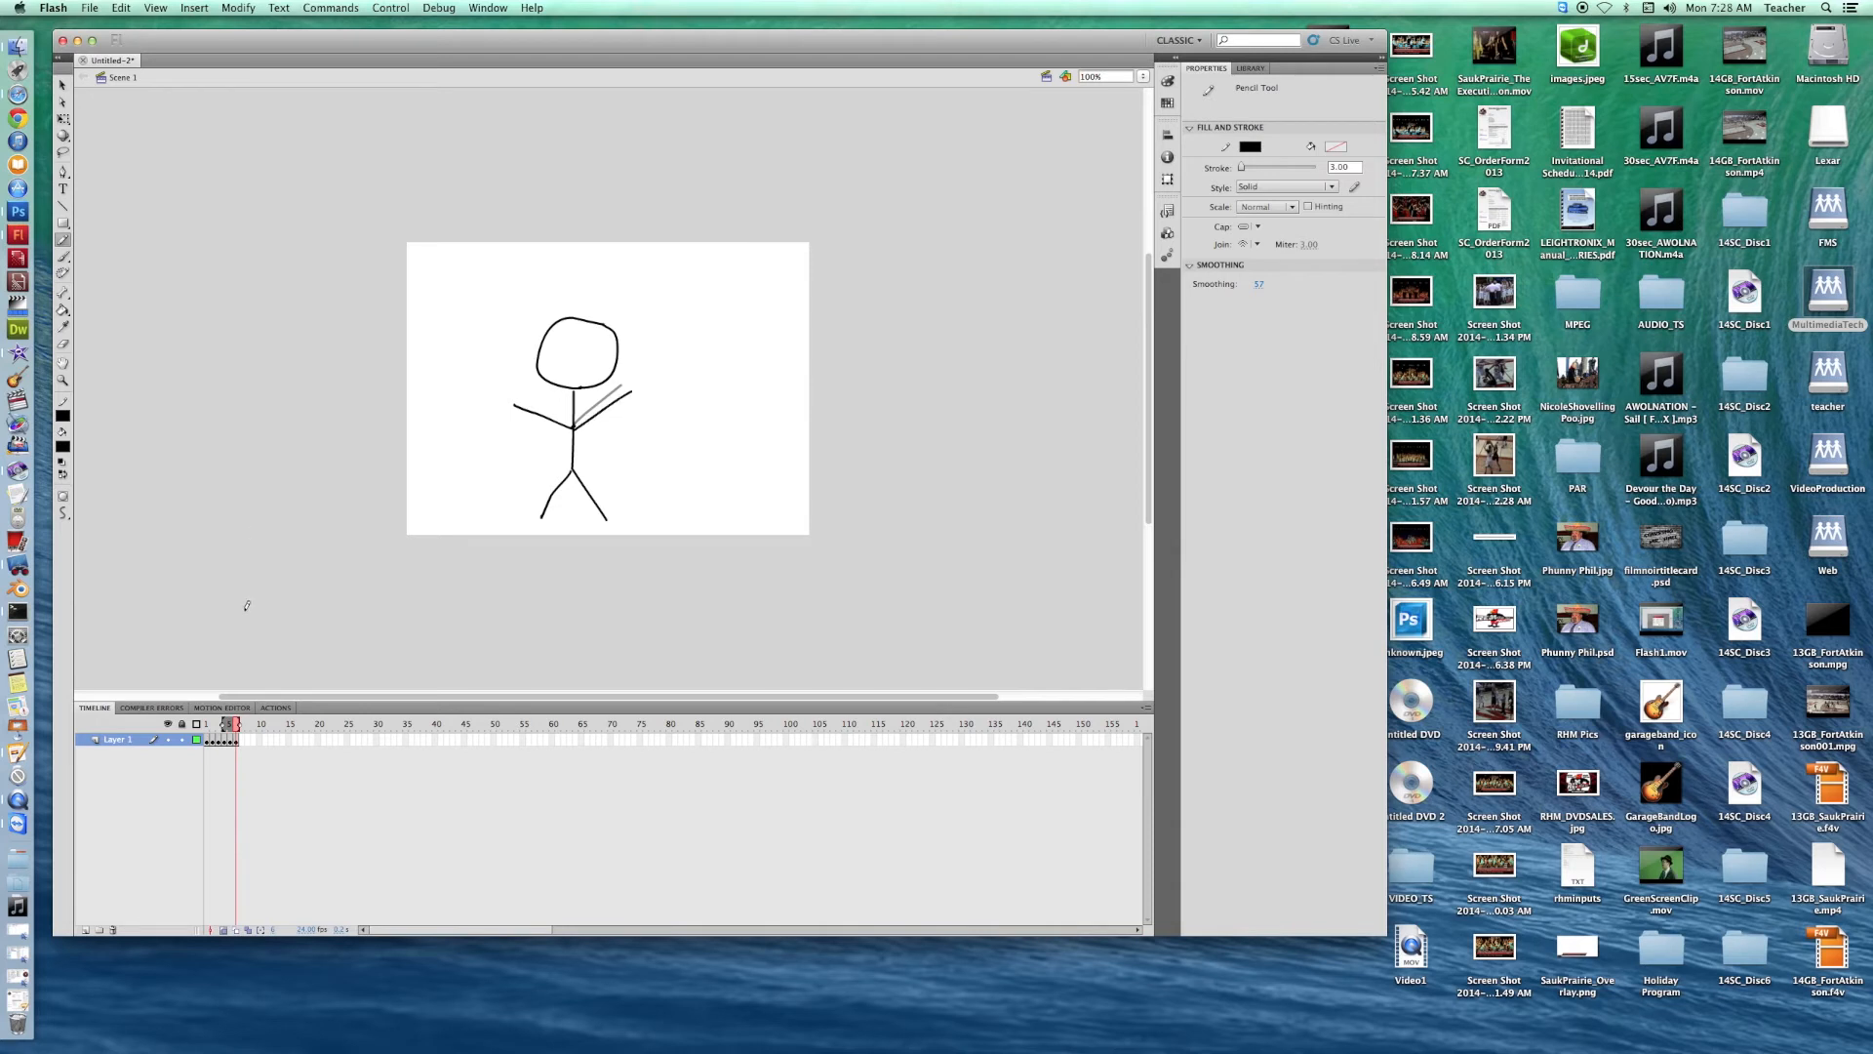
Add keyframes at frames 7 and 8, and redraw the right-side arm in frame 8 a bit lower than its onion-skin outline.
key(F6)
key(F6)
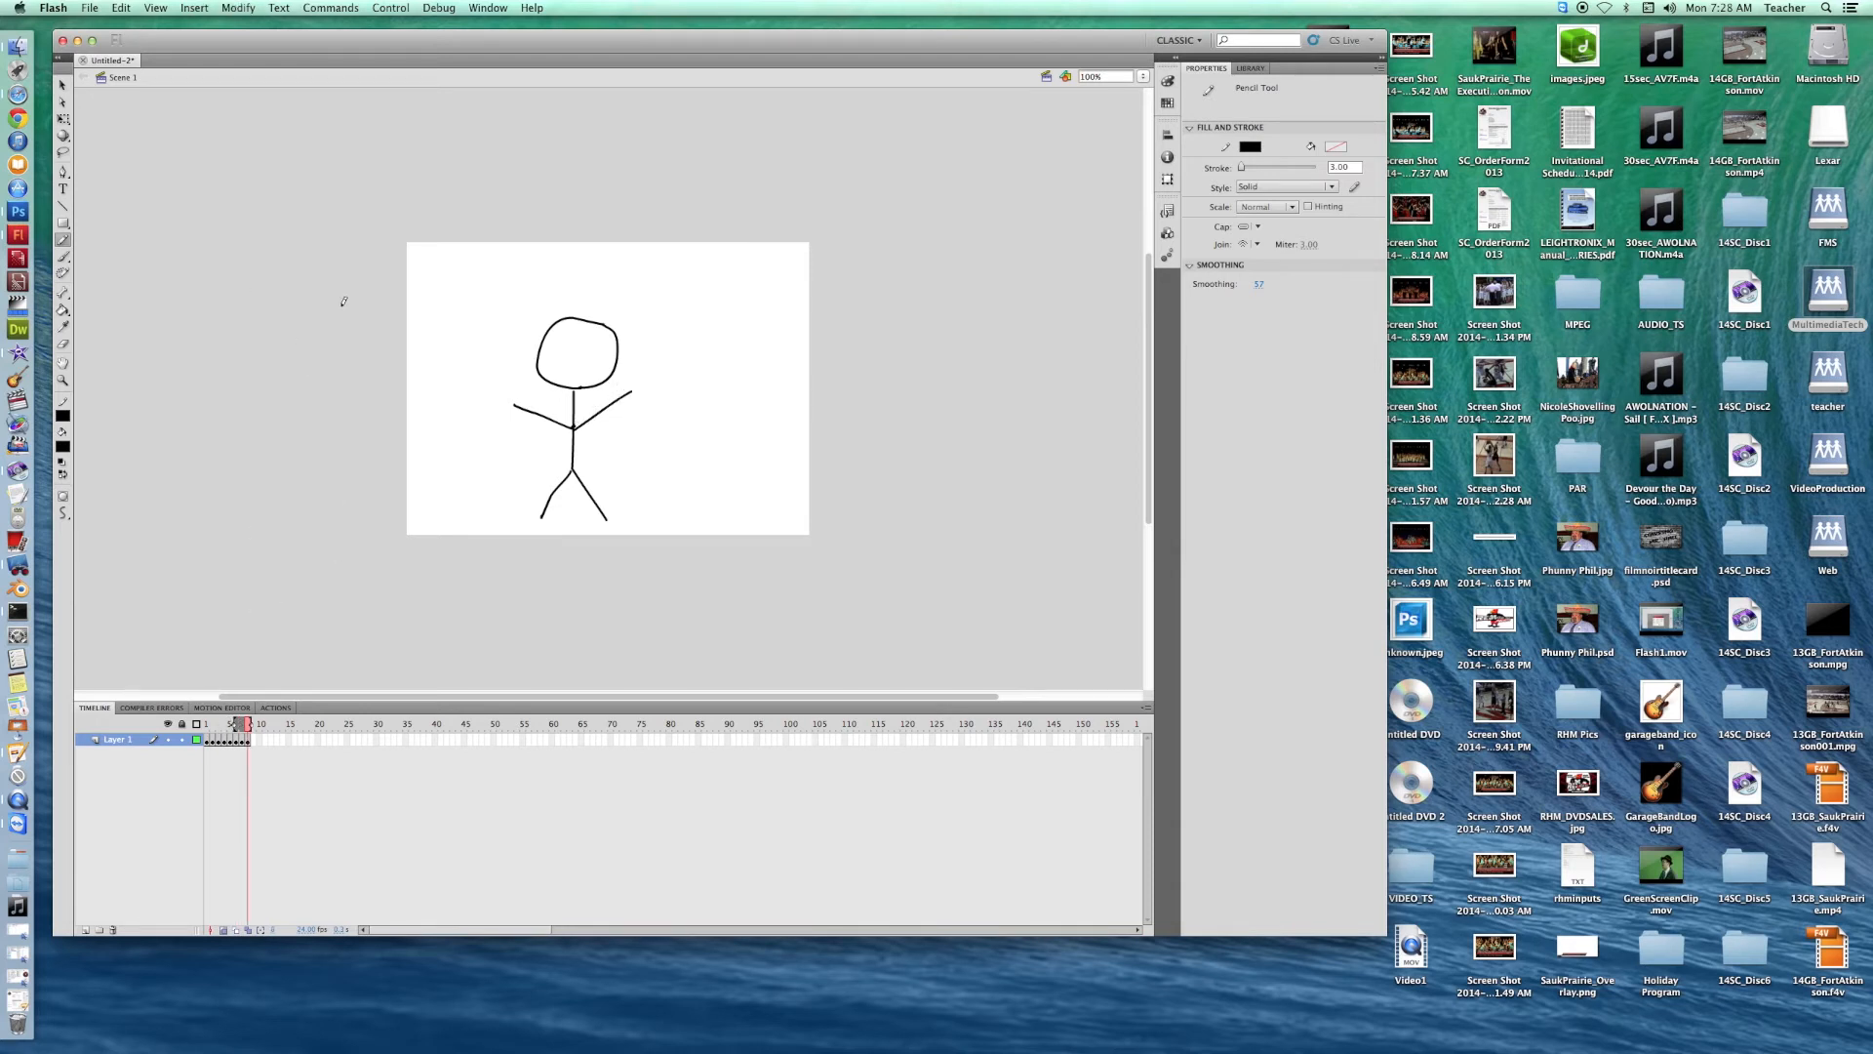
click(63, 344)
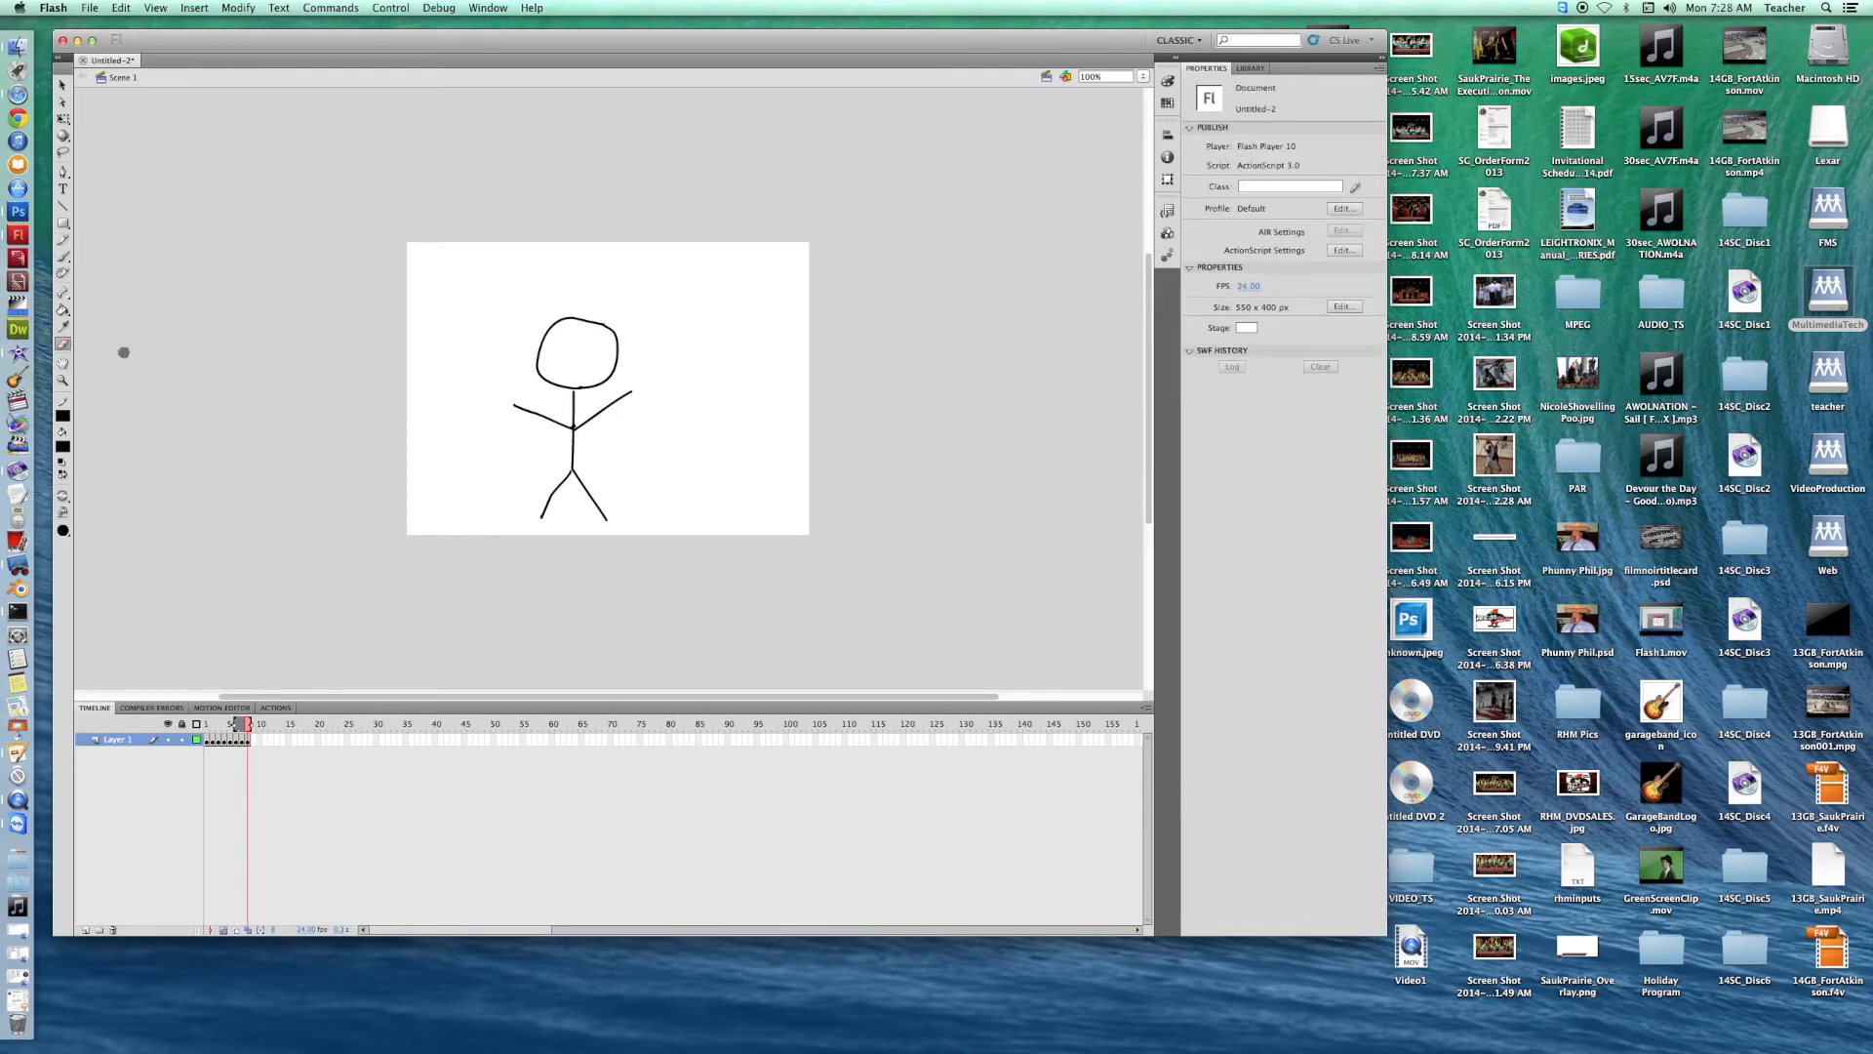
drag(615, 398, 581, 422)
click(63, 239)
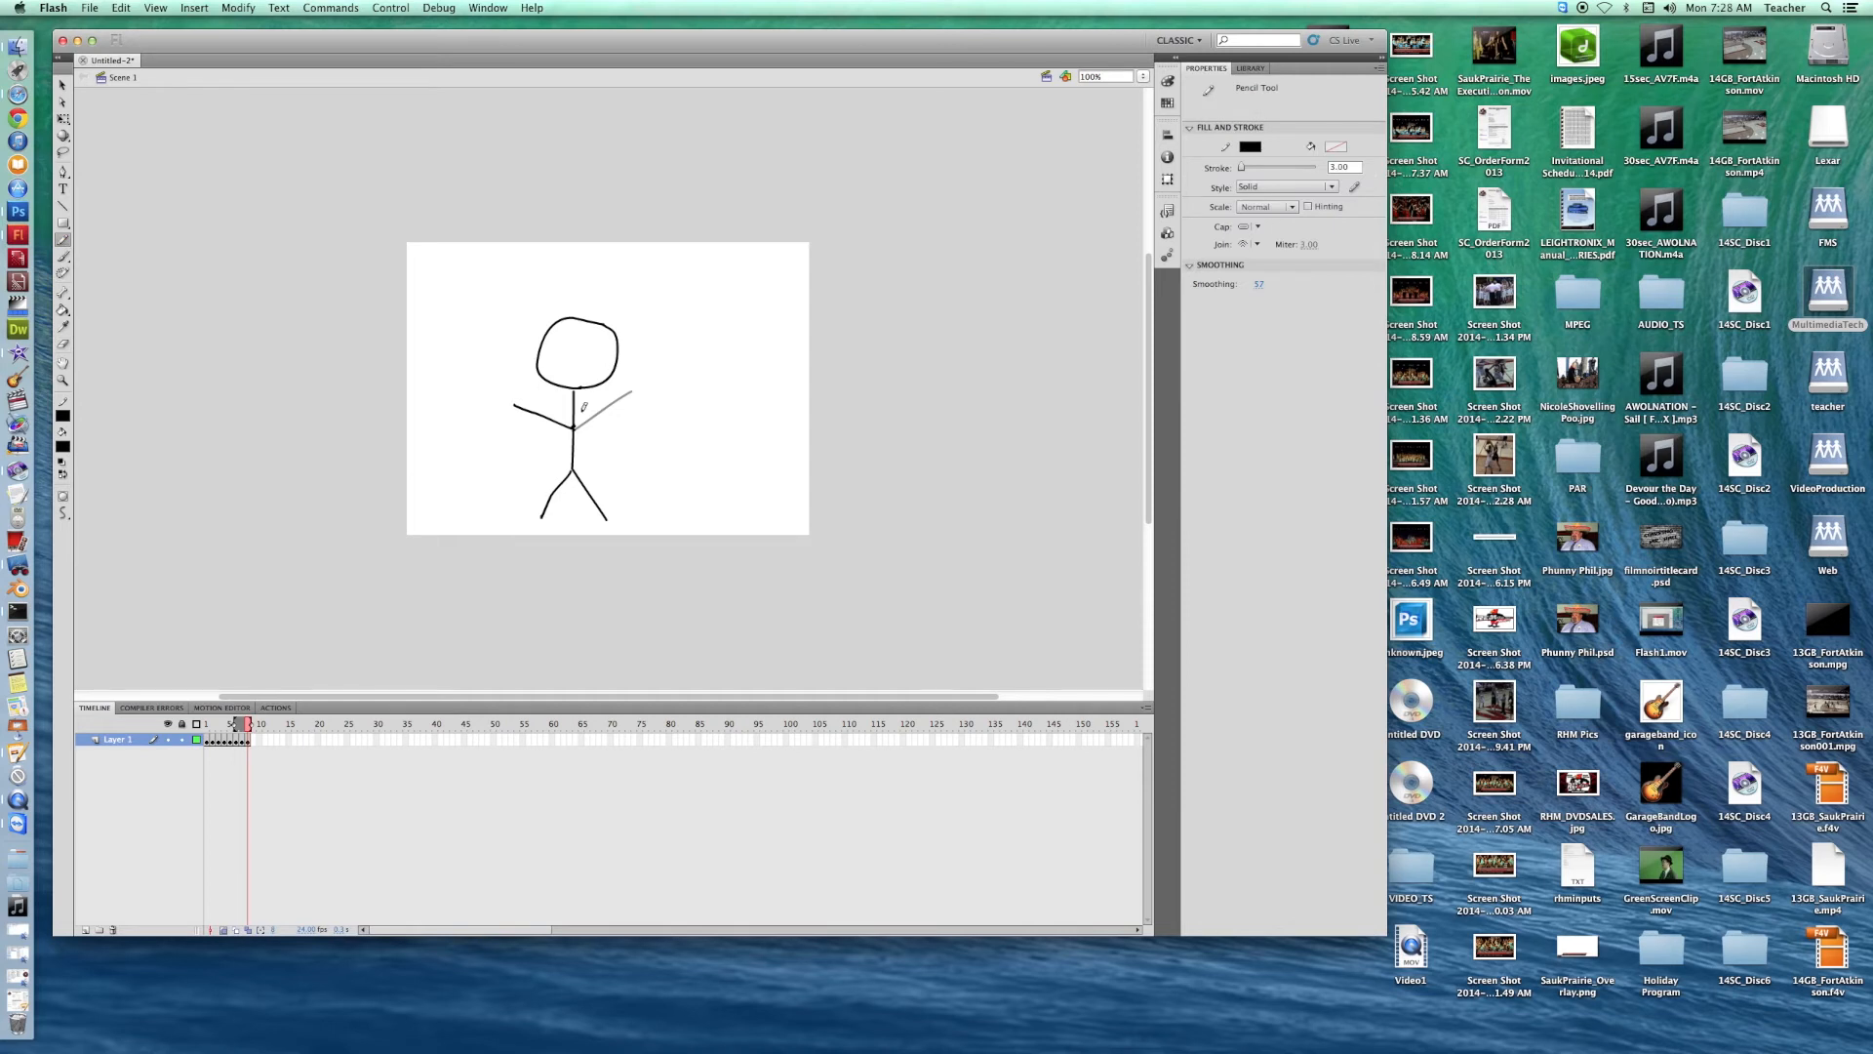
drag(573, 430, 636, 401)
Add keyframes at frames 9 and 10, and replace the right-side arm in frame 10 with a horizontal one.
key(F6)
key(F6)
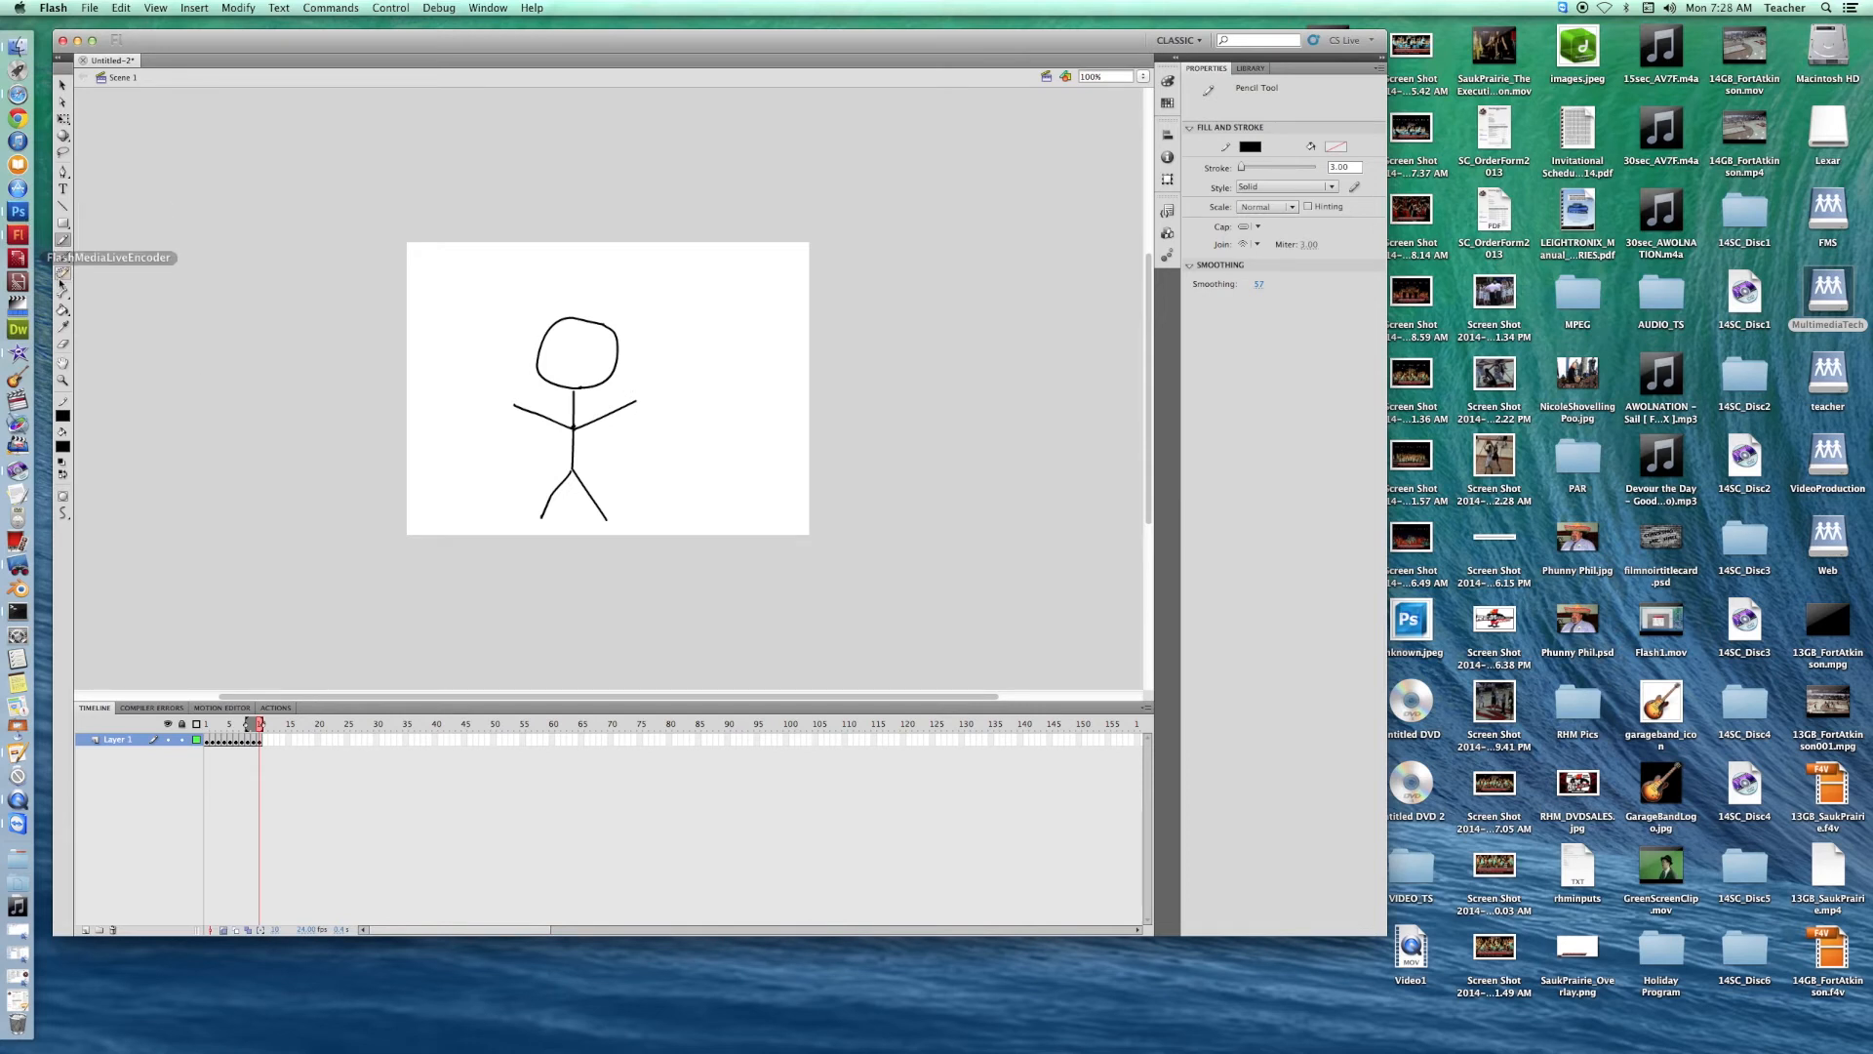
click(63, 343)
drag(641, 398, 578, 429)
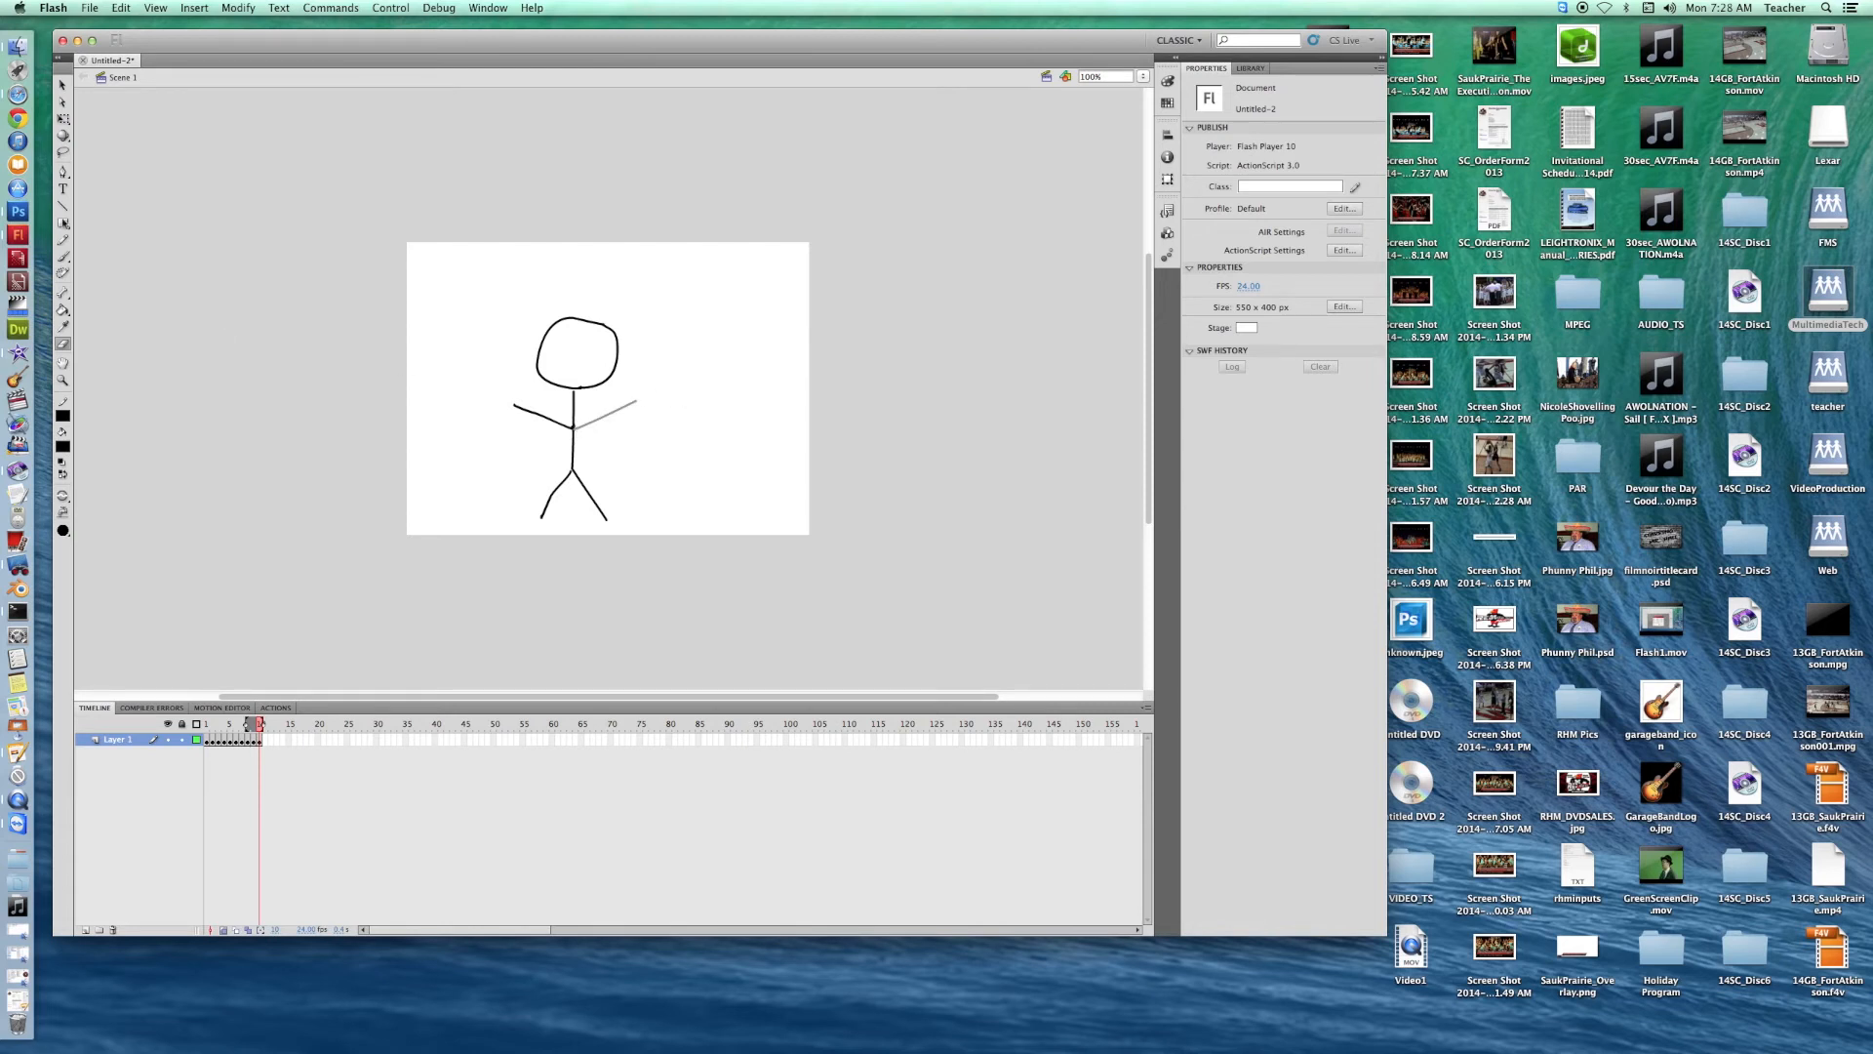
click(62, 239)
drag(575, 427, 649, 427)
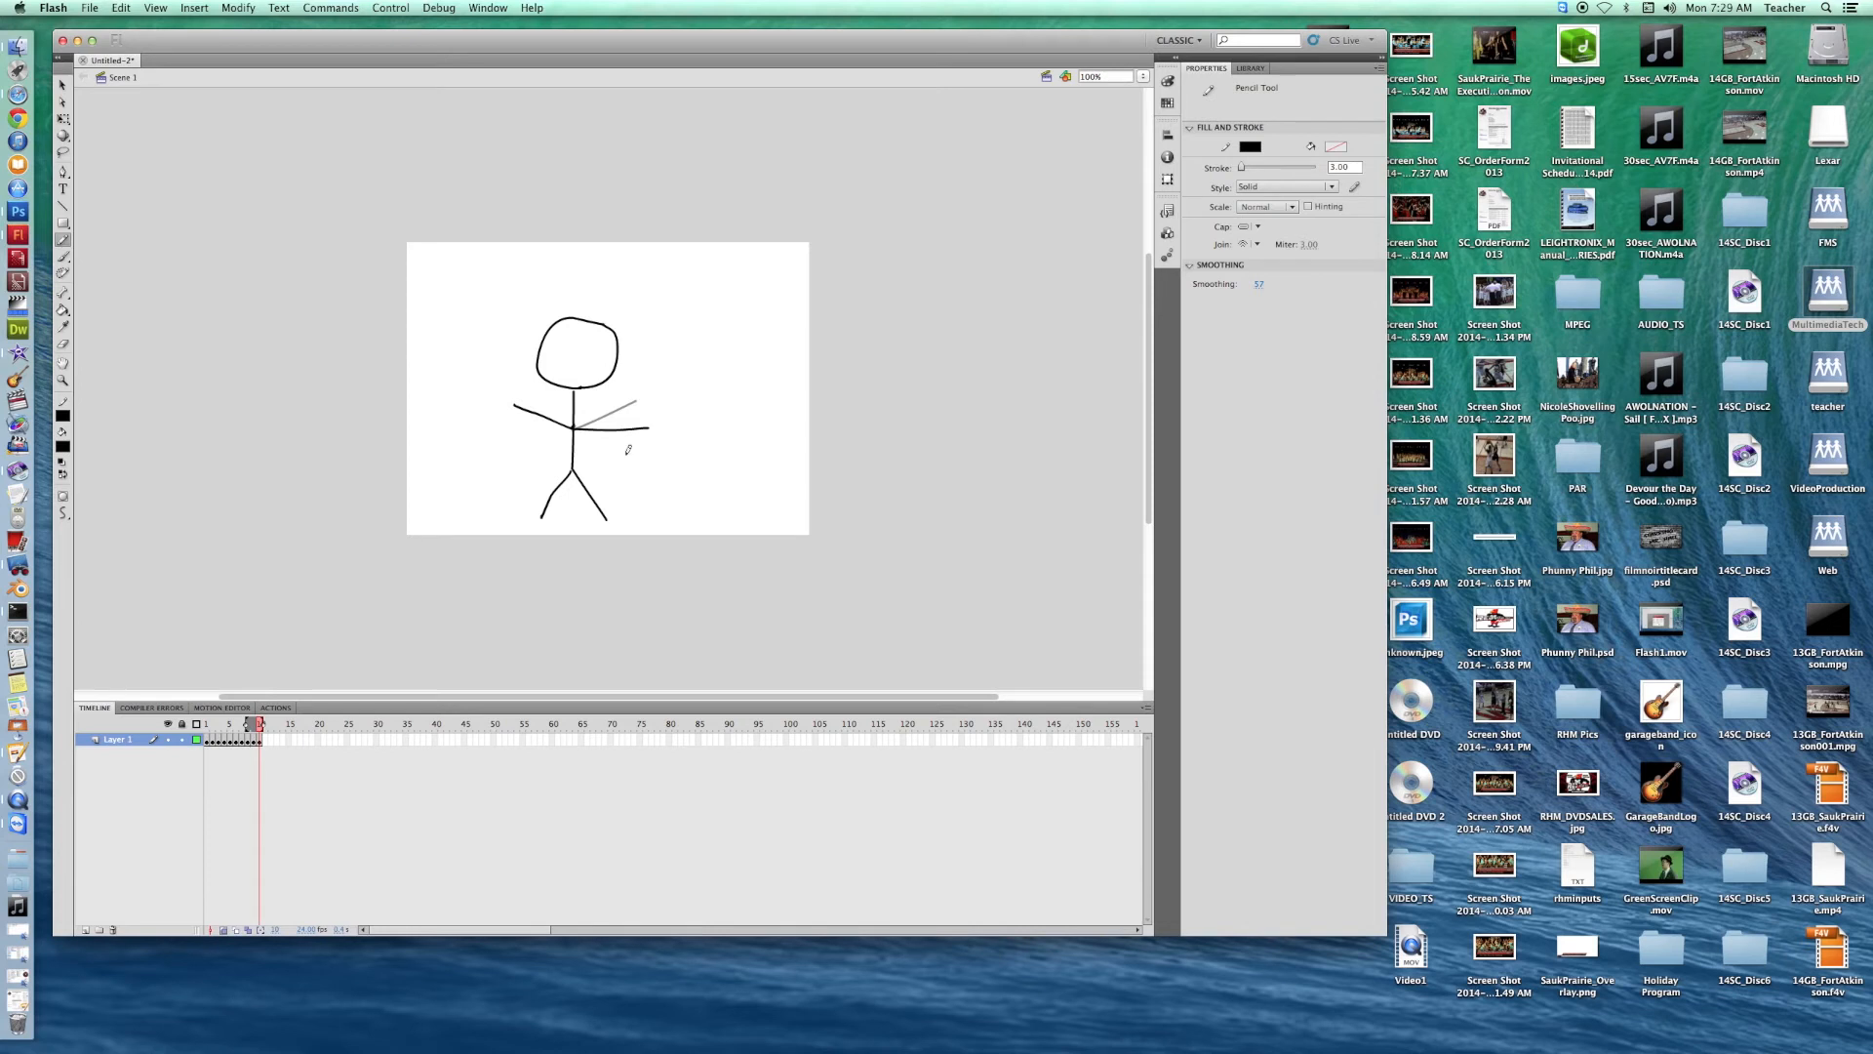
Add keyframes at frames 11 and 12, then play back the arm animation on the timeline.
key(F6)
key(F6)
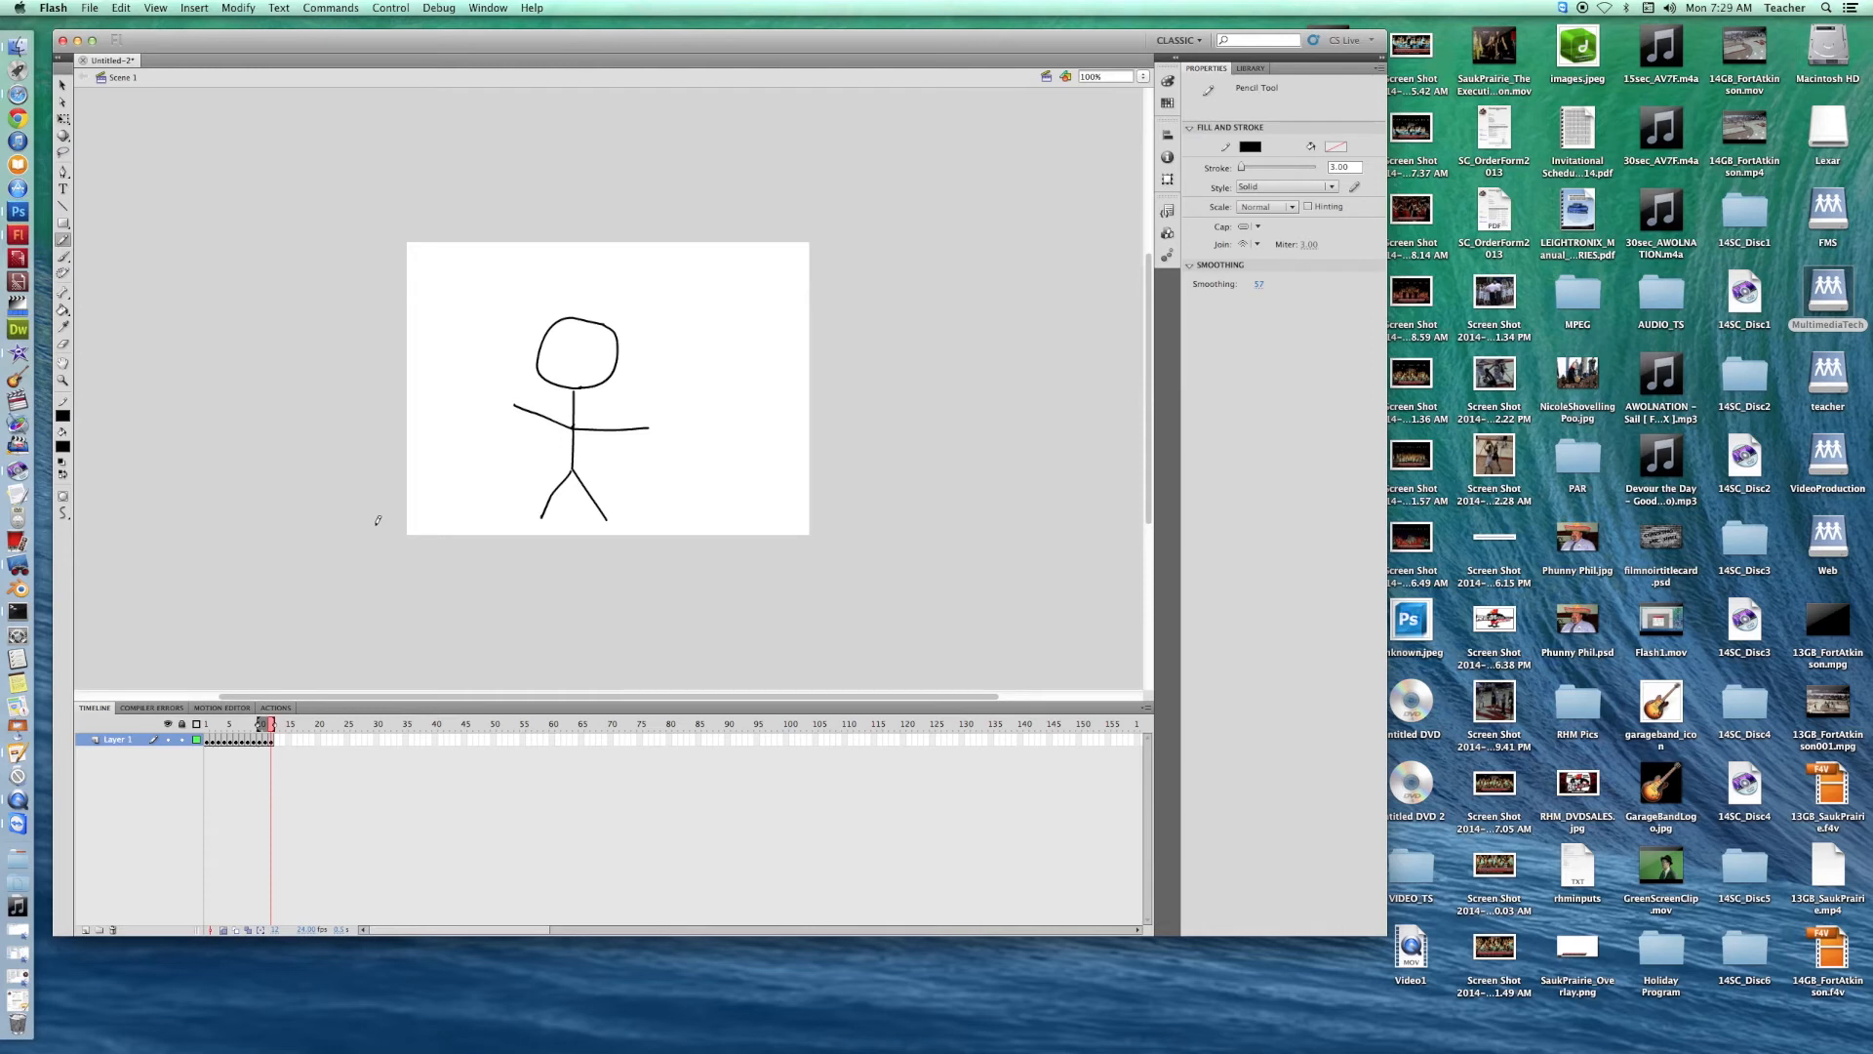
key(Return)
key(Return)
click(795, 739)
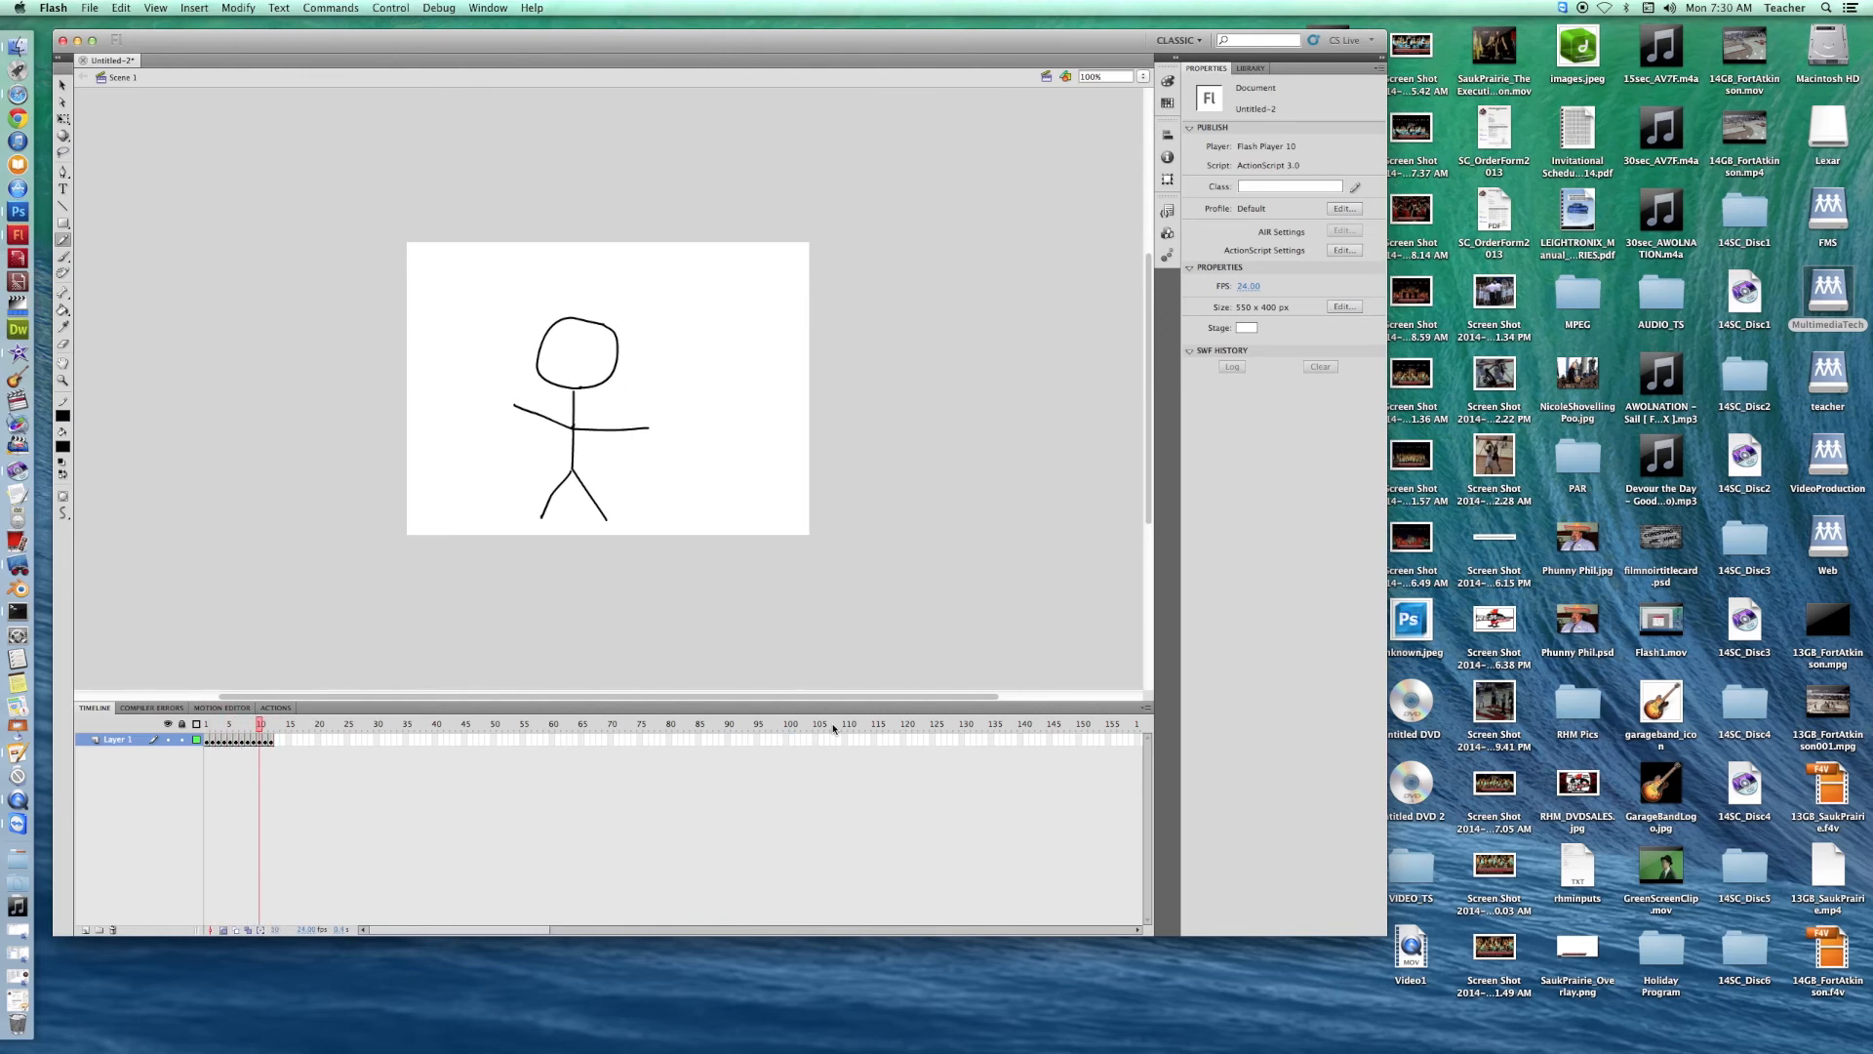
Publish the animation with the current settings, then open the publish settings to review the output formats.
click(90, 9)
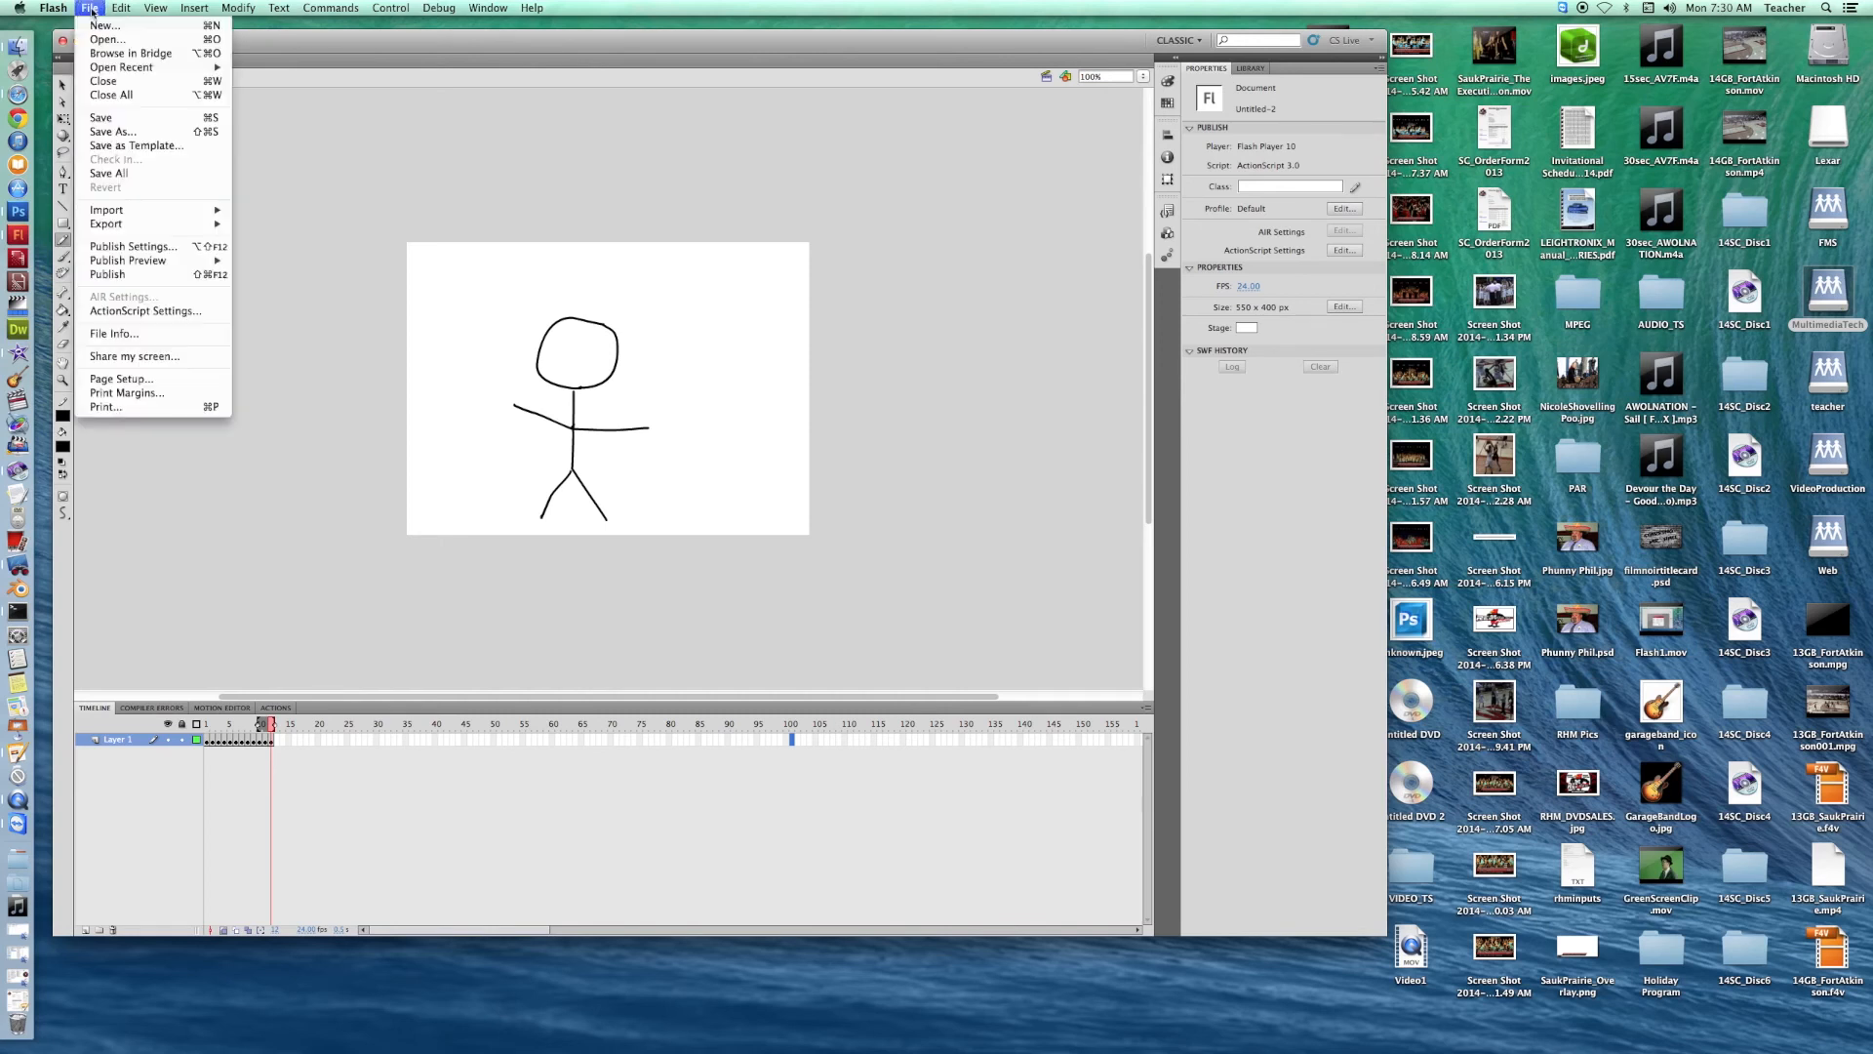
click(107, 274)
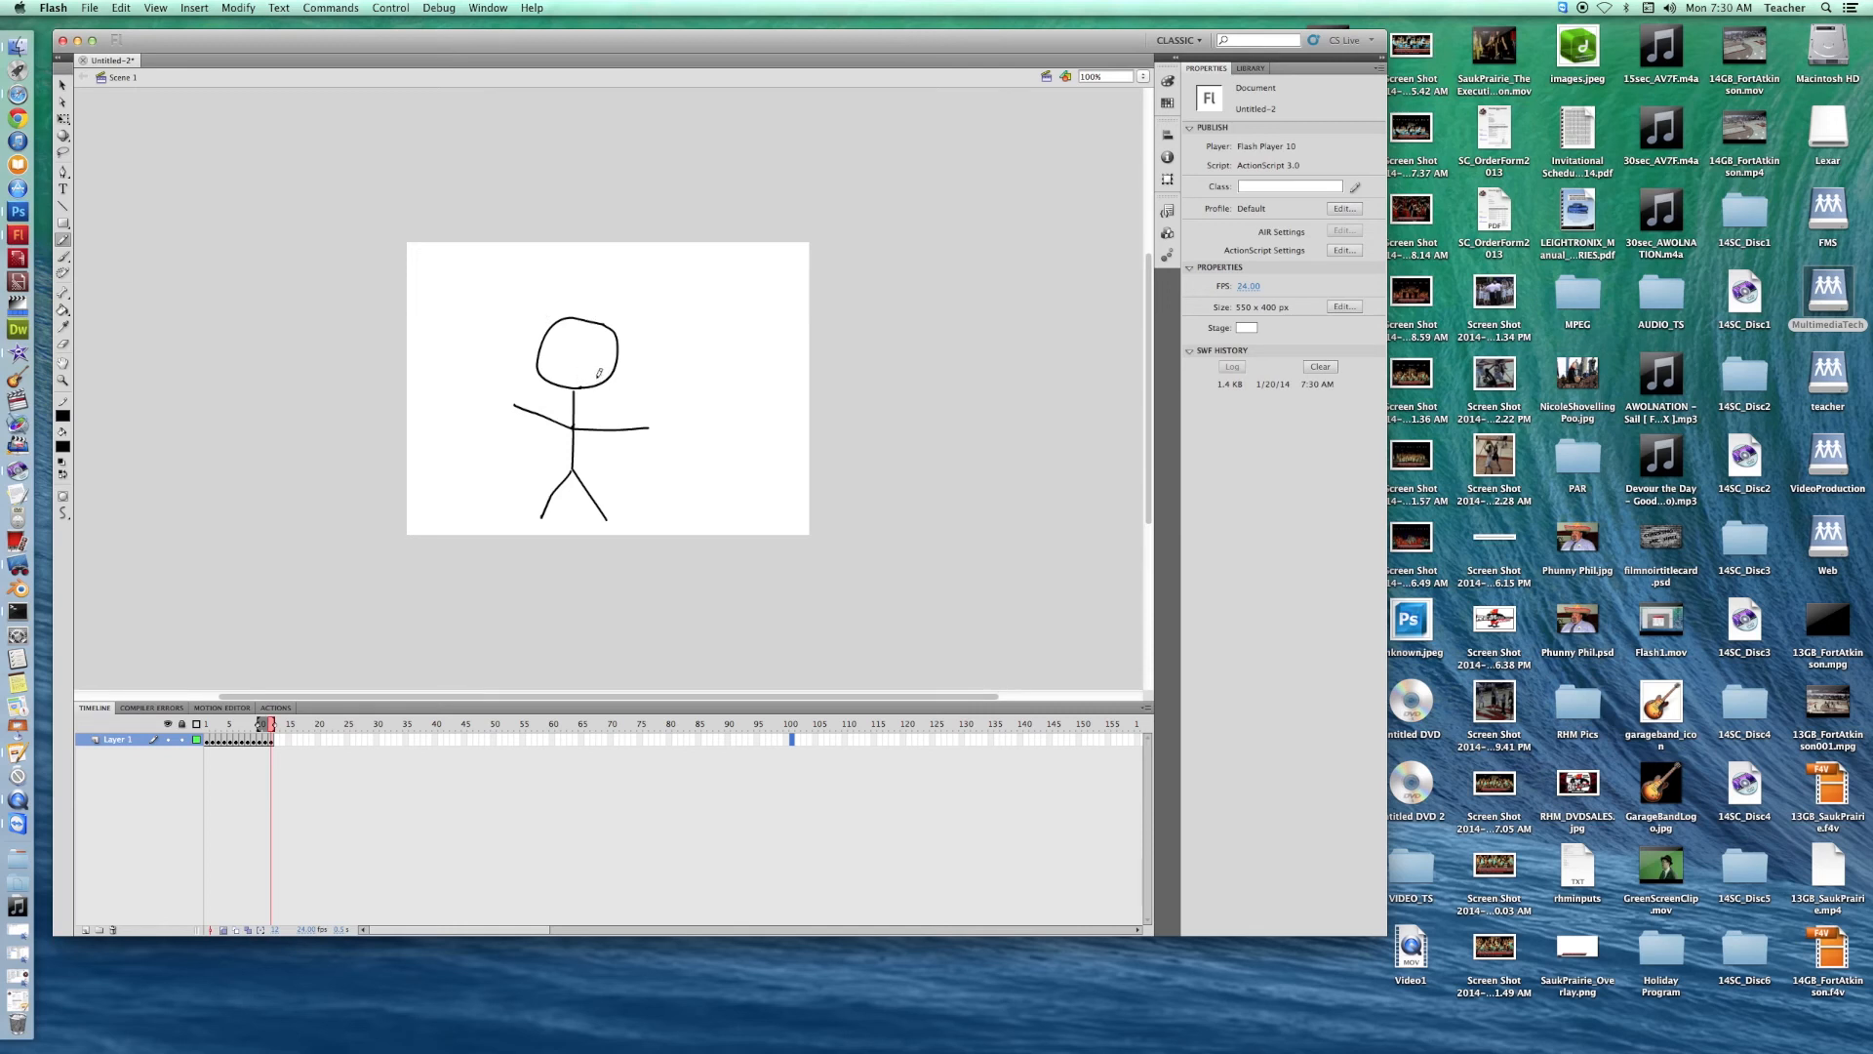
click(90, 7)
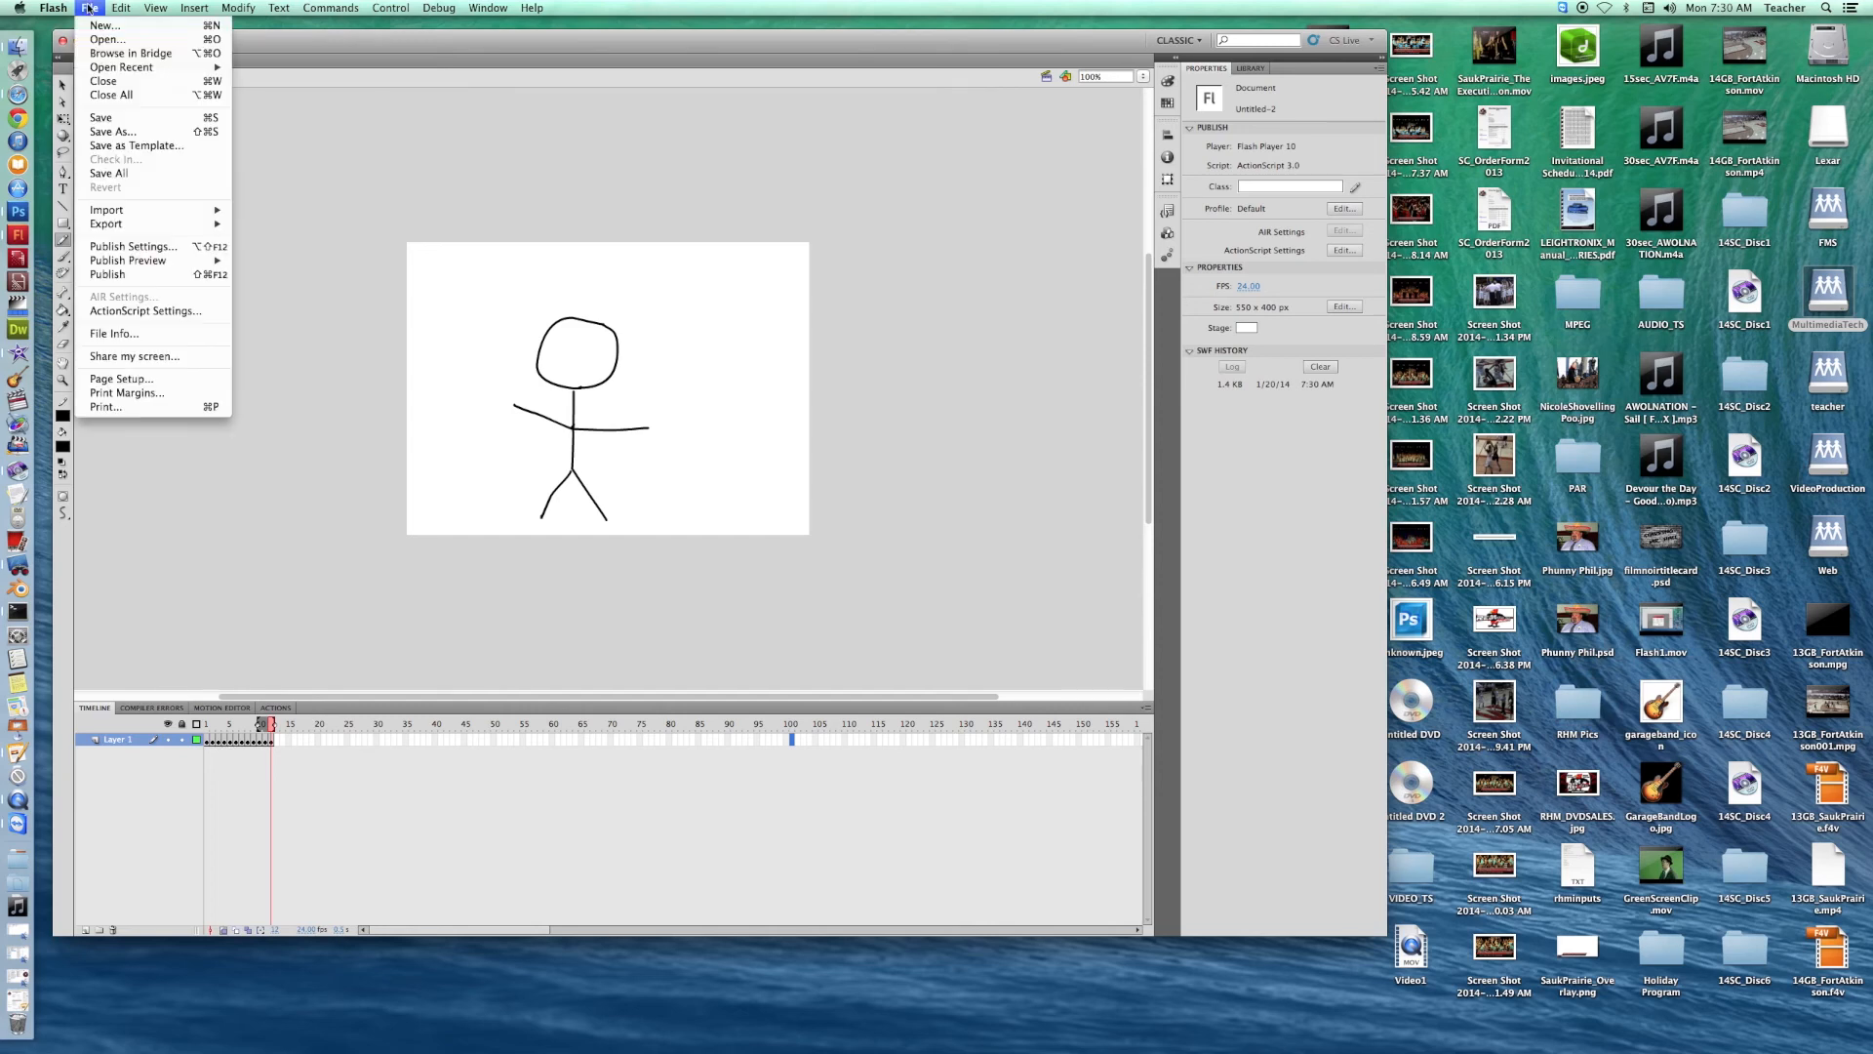
click(148, 246)
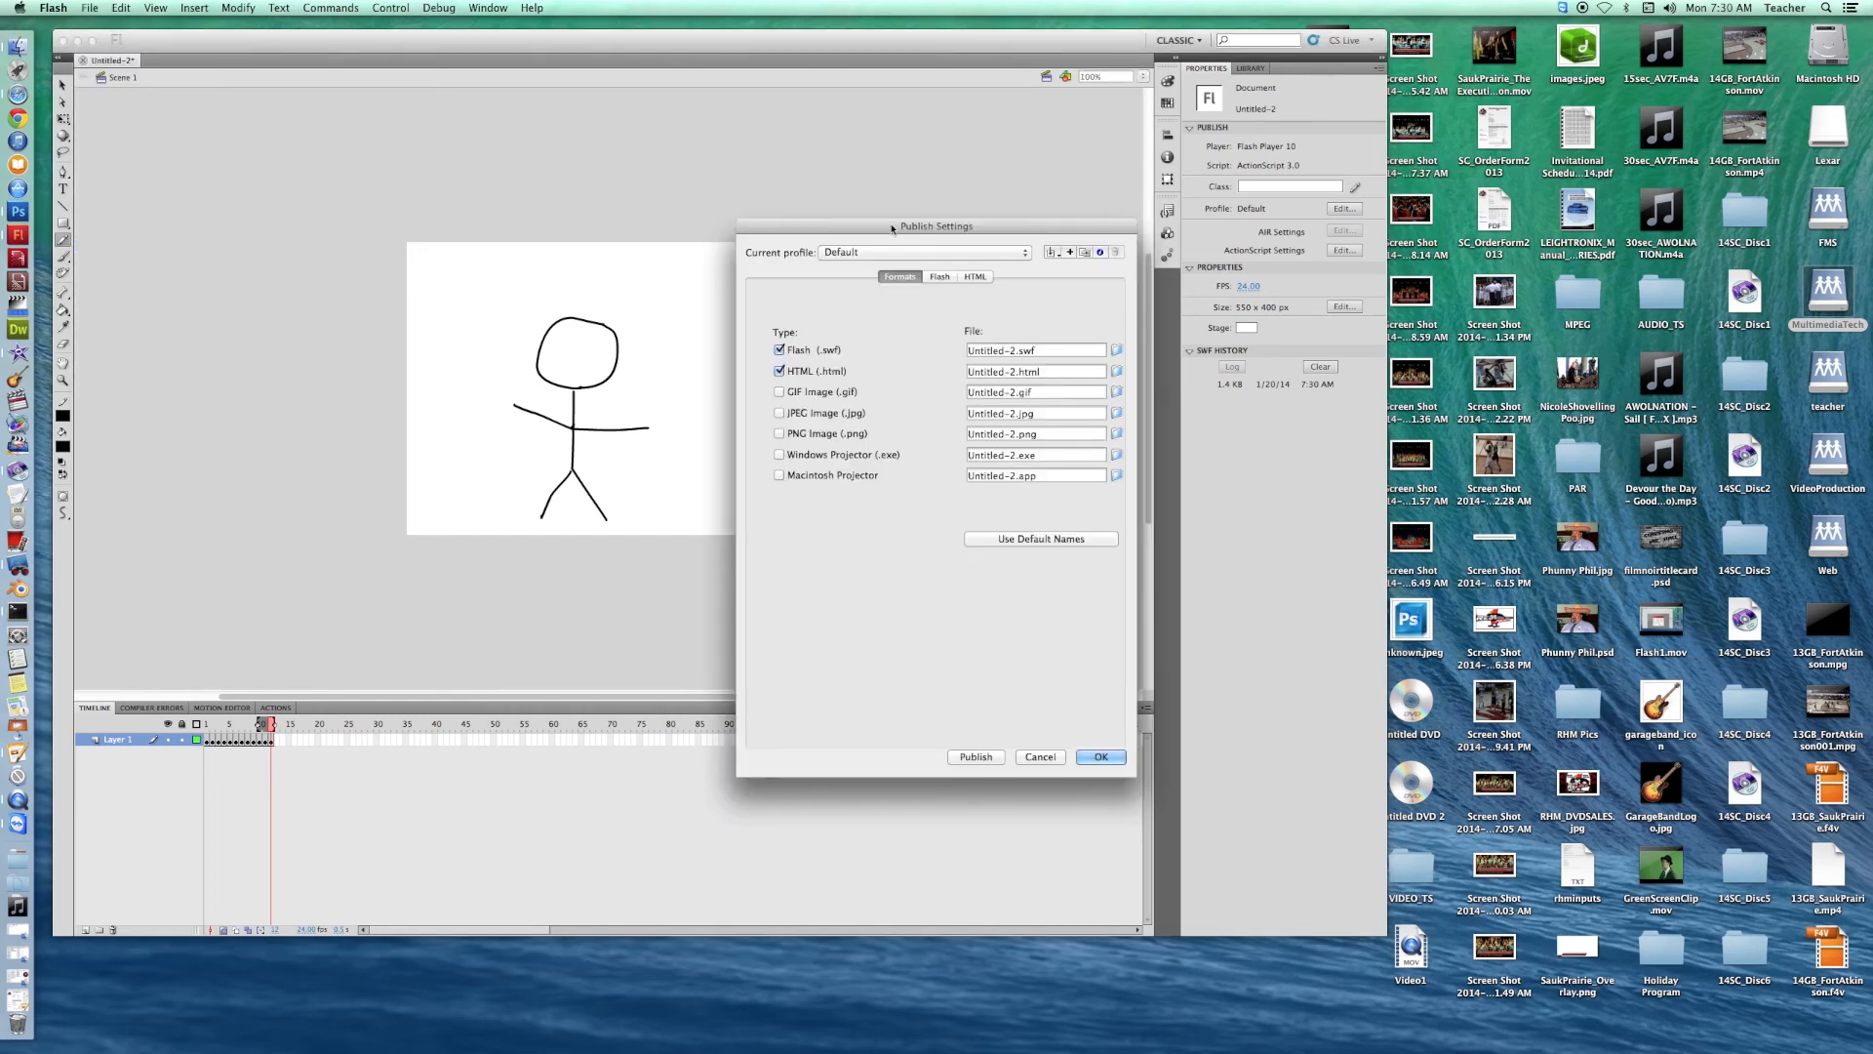
drag(914, 230, 695, 202)
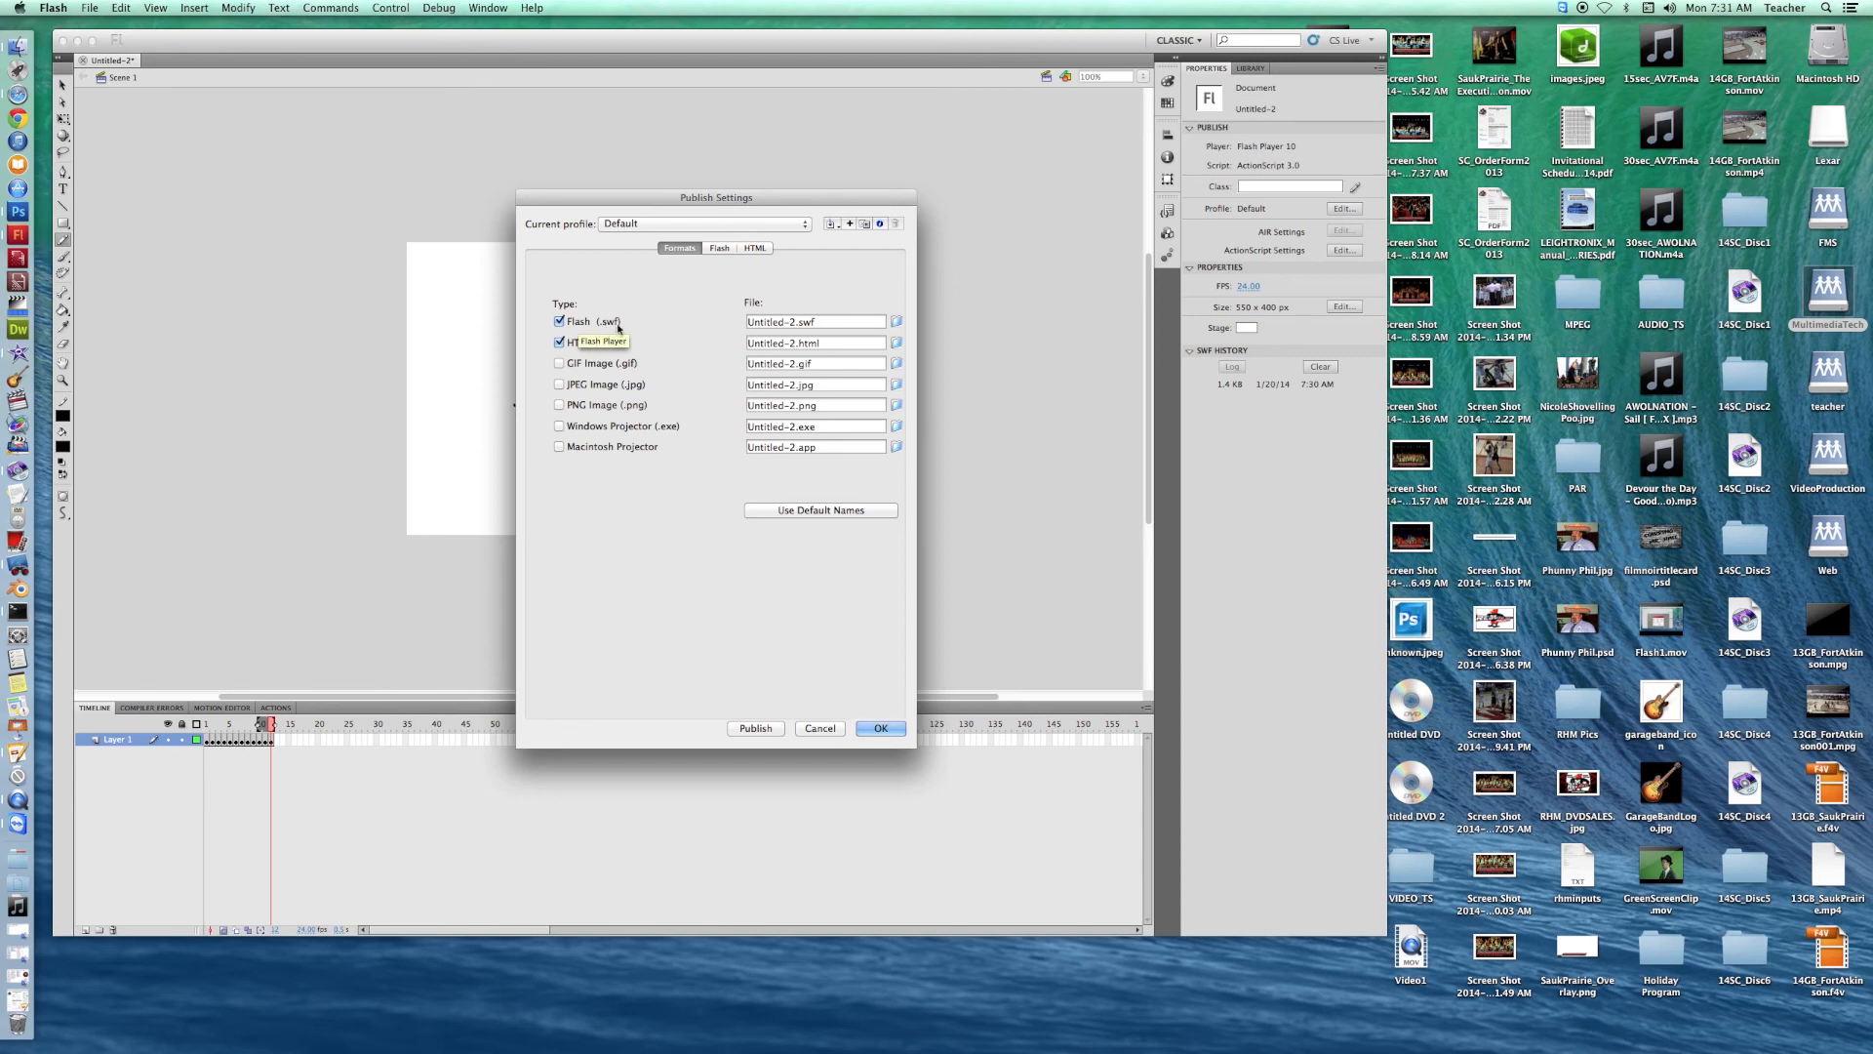
Set the Flash (.swf) publish destination to the Desktop with the file name stickperson1_lastname.
click(896, 323)
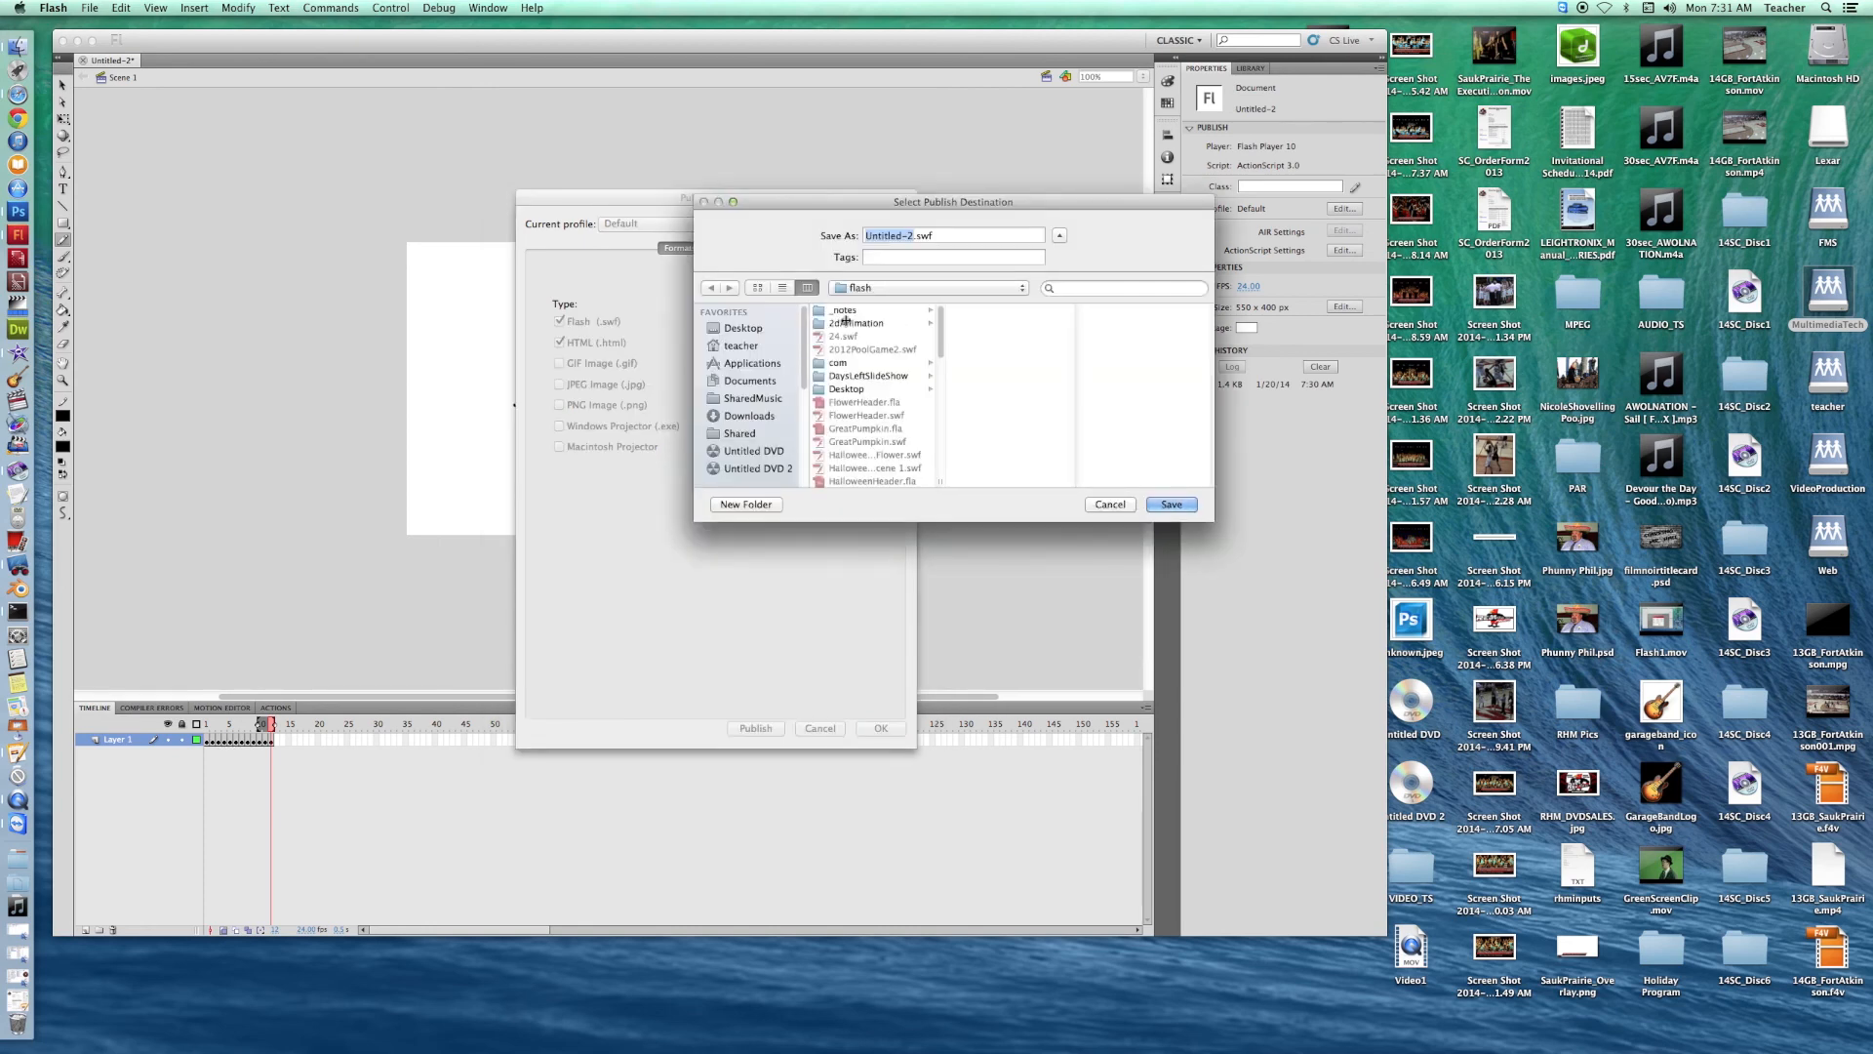
click(742, 329)
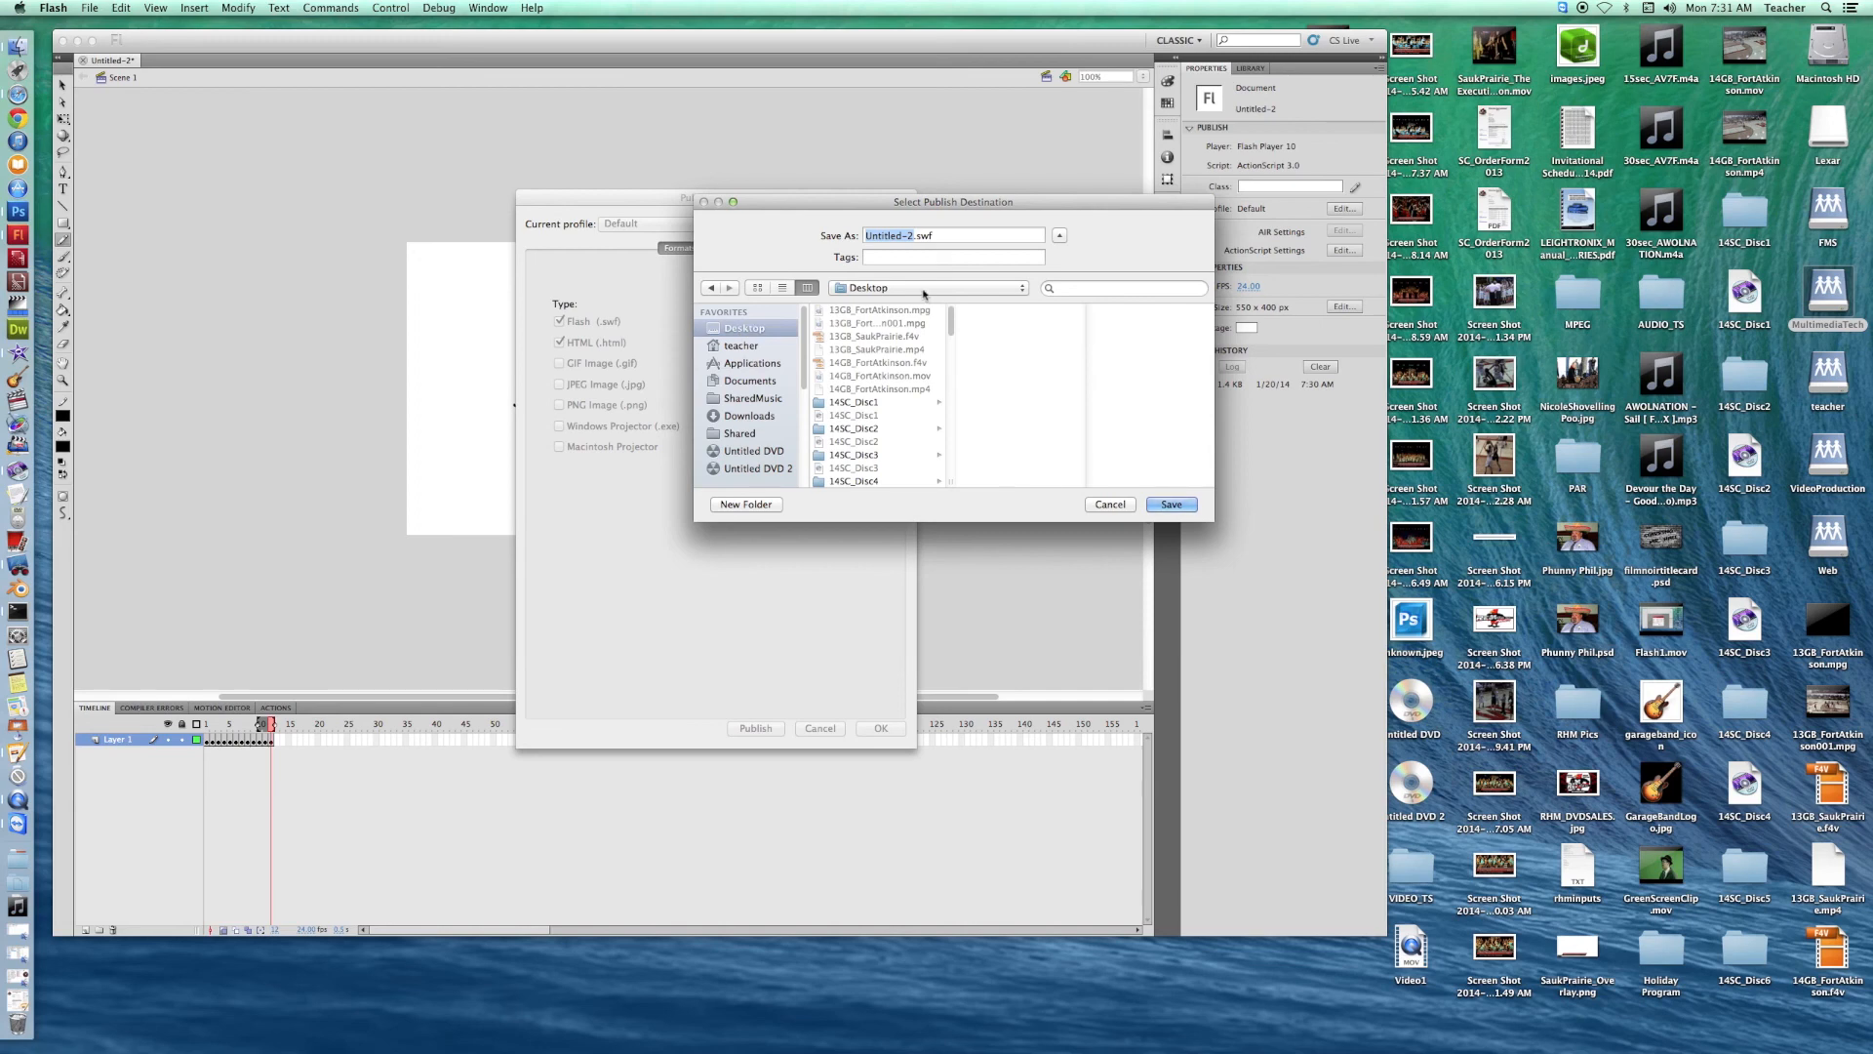
text(stickperson1)
text(_)
text(lastname)
click(1177, 507)
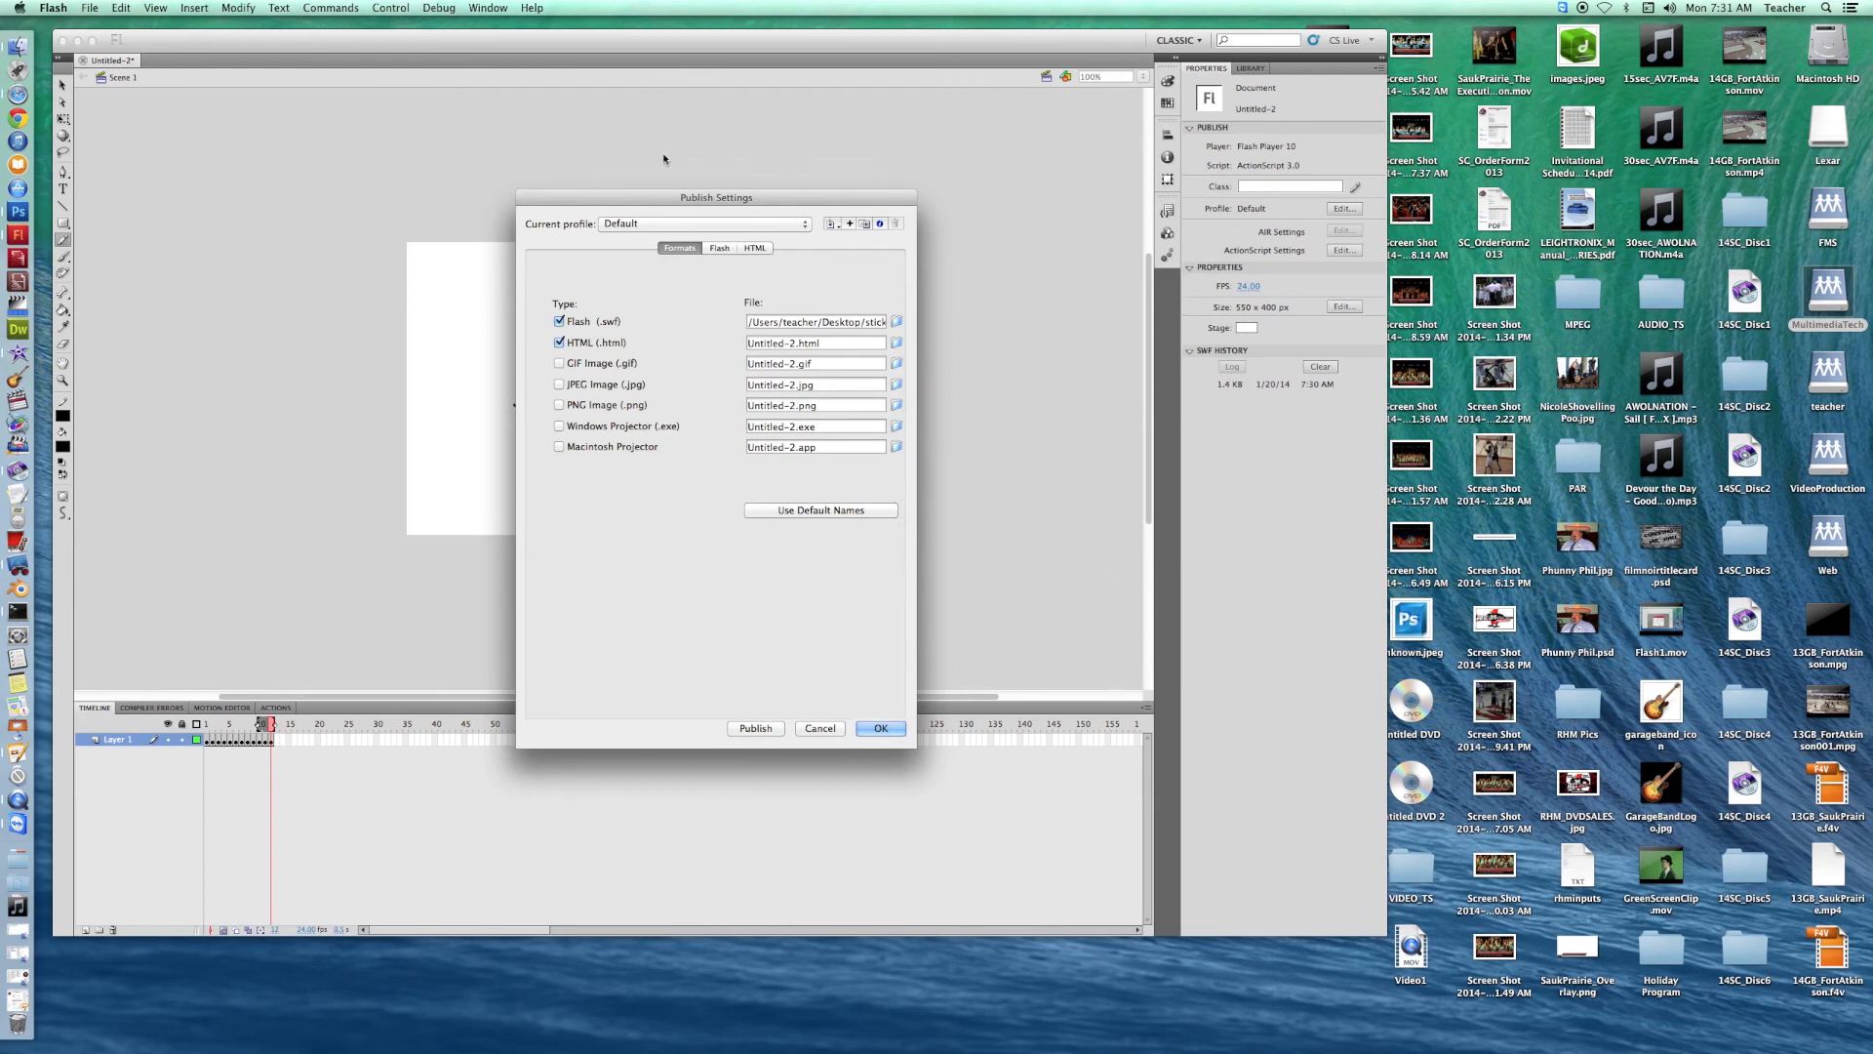
drag(671, 198, 651, 199)
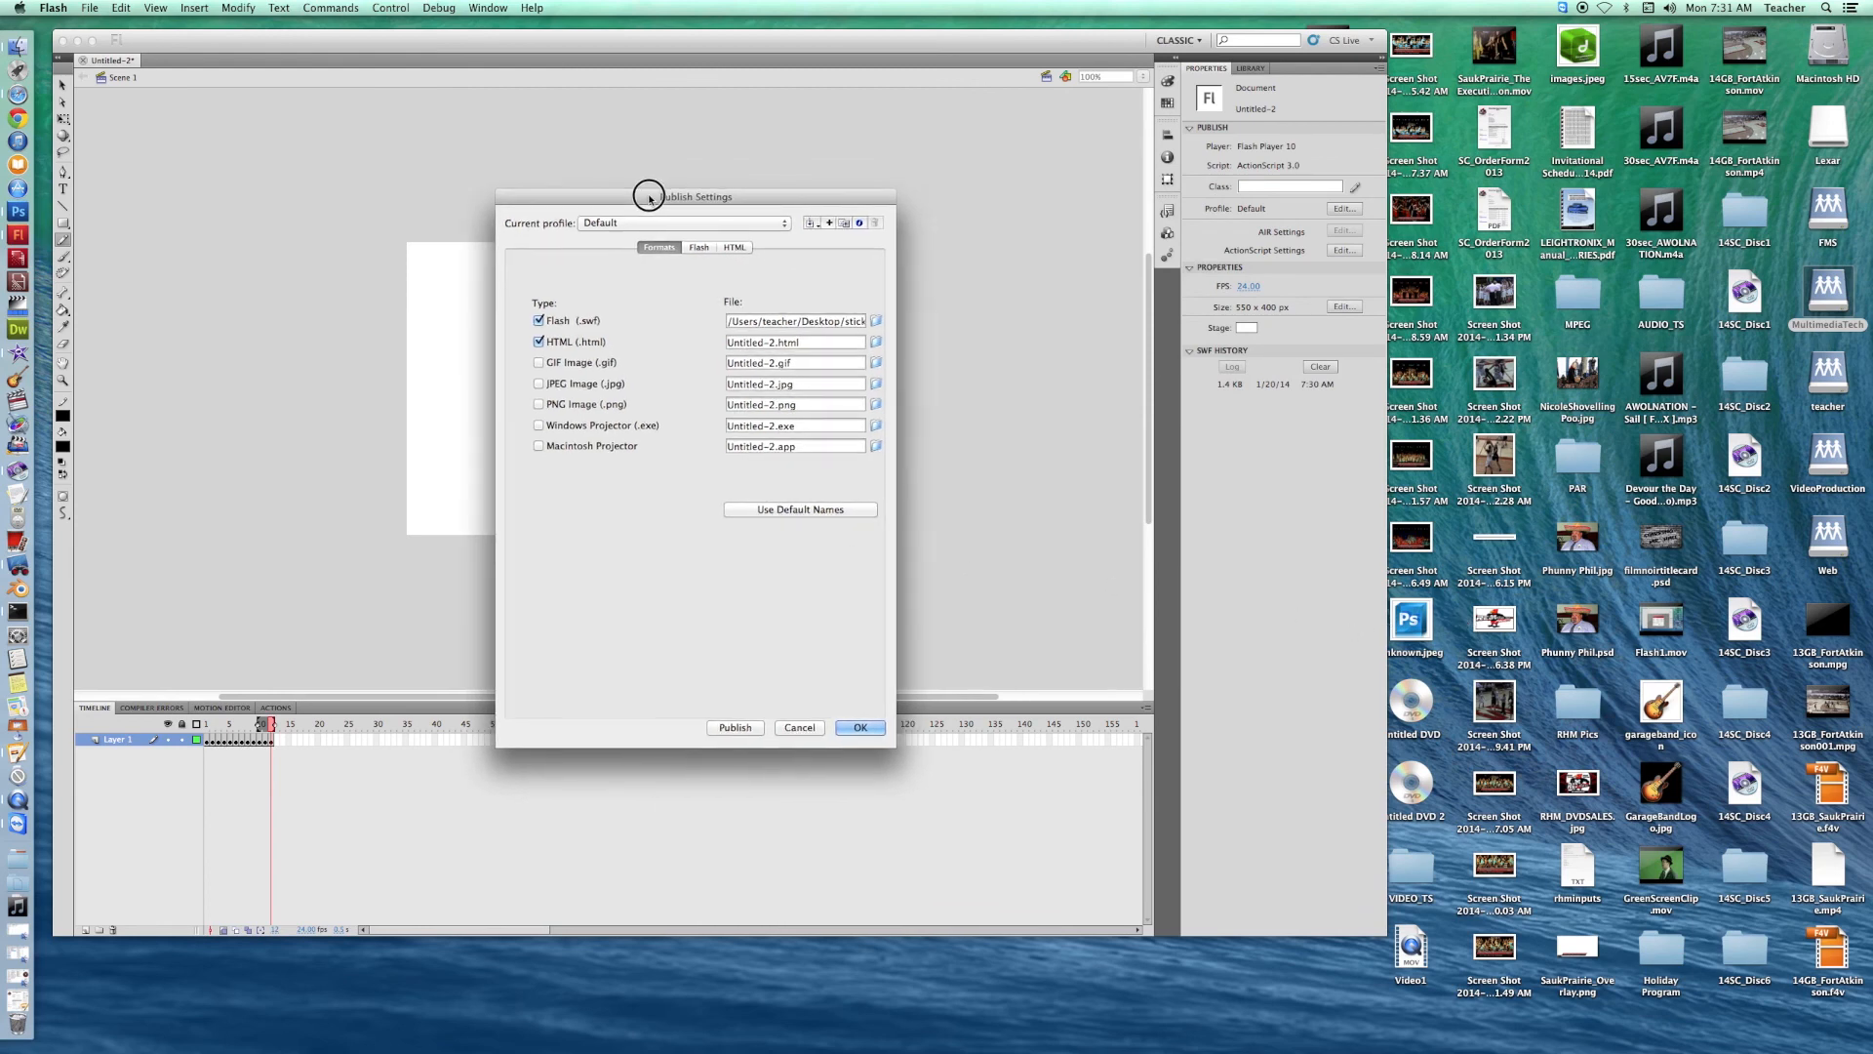